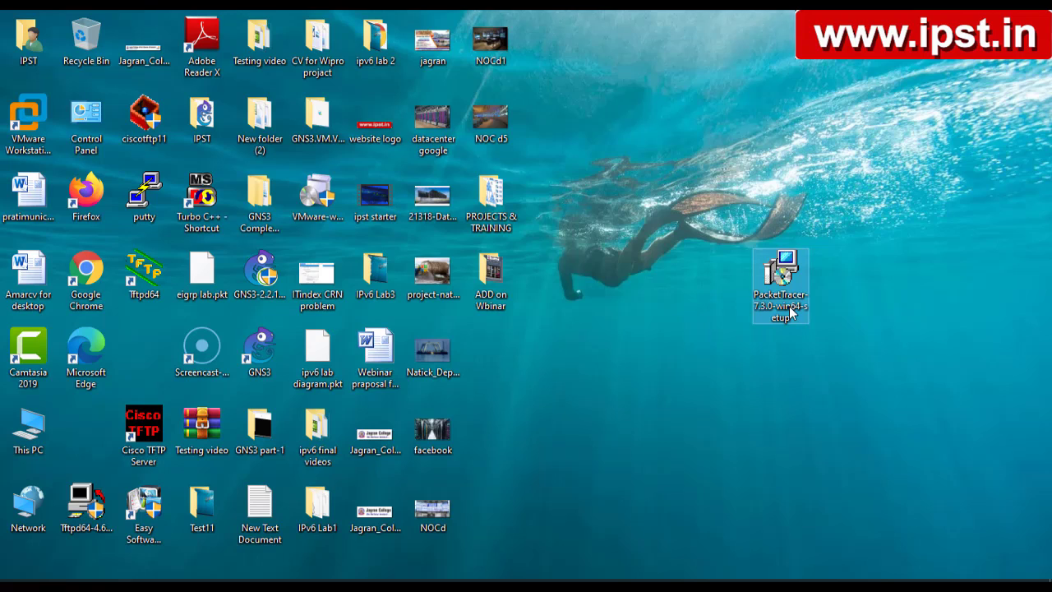
mouse_move(792, 313)
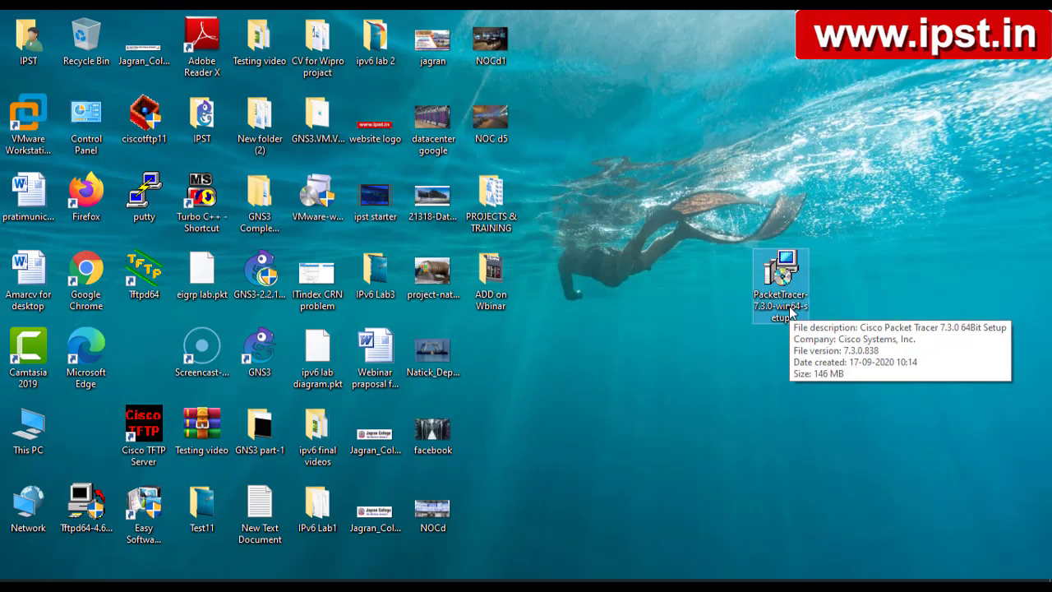
drag(797, 306, 855, 298)
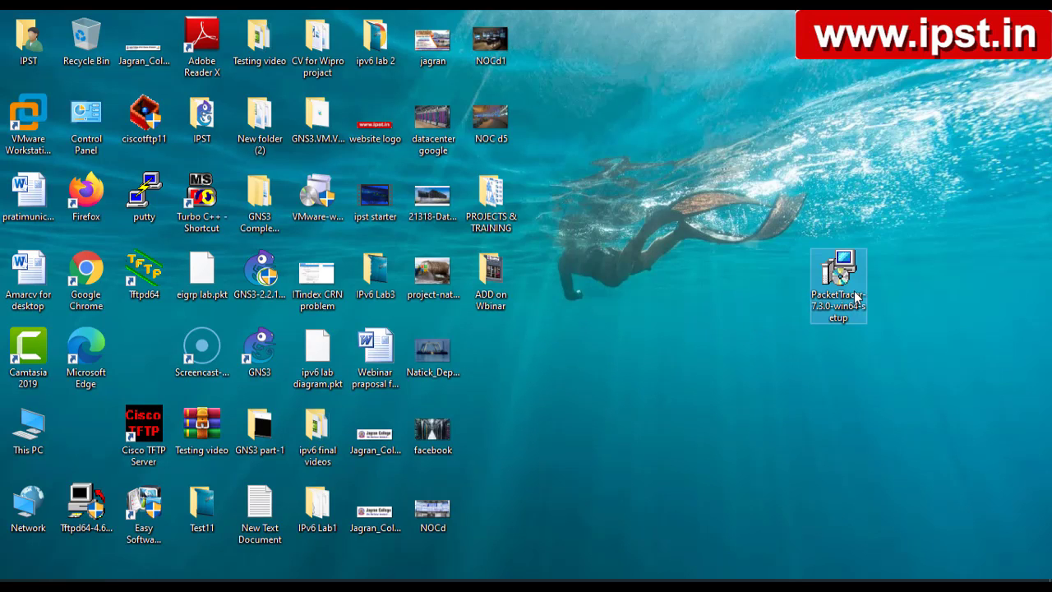
mouse_move(828, 299)
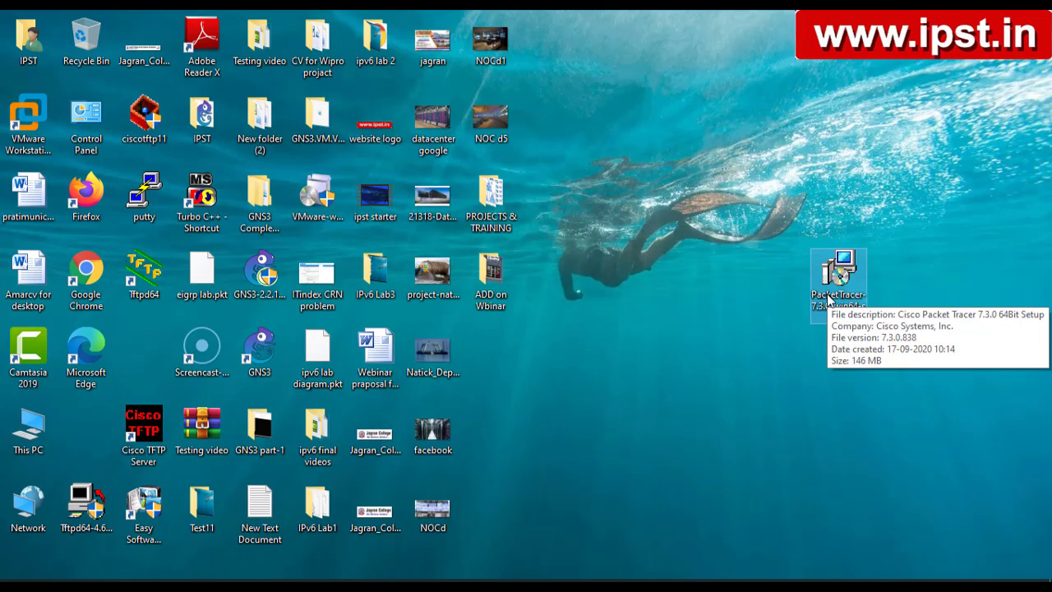
mouse_move(829, 299)
mouse_down()
mouse_move(872, 283)
mouse_move(848, 293)
mouse_up()
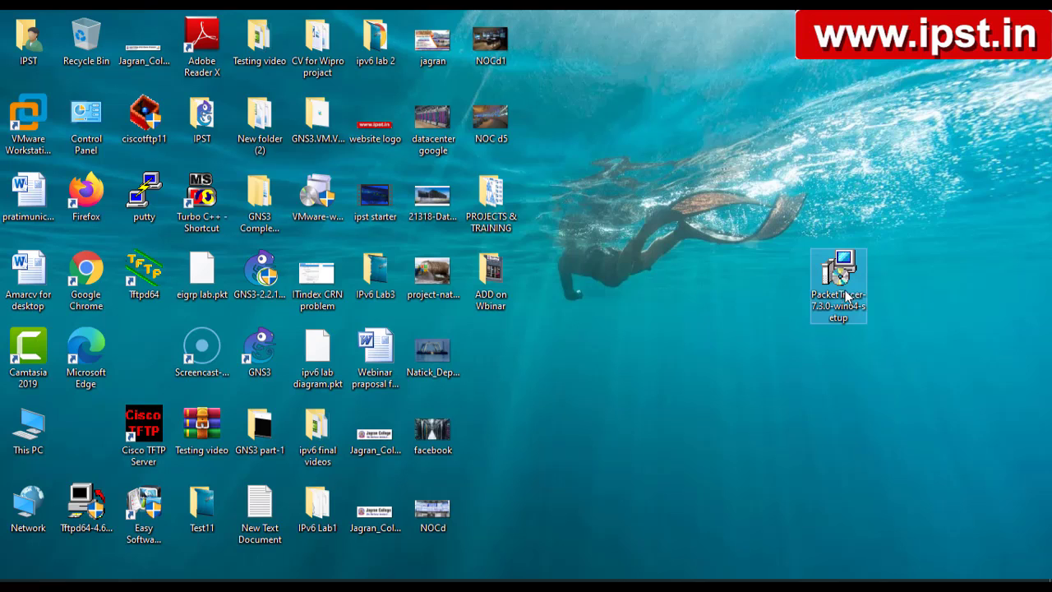
mouse_move(839, 283)
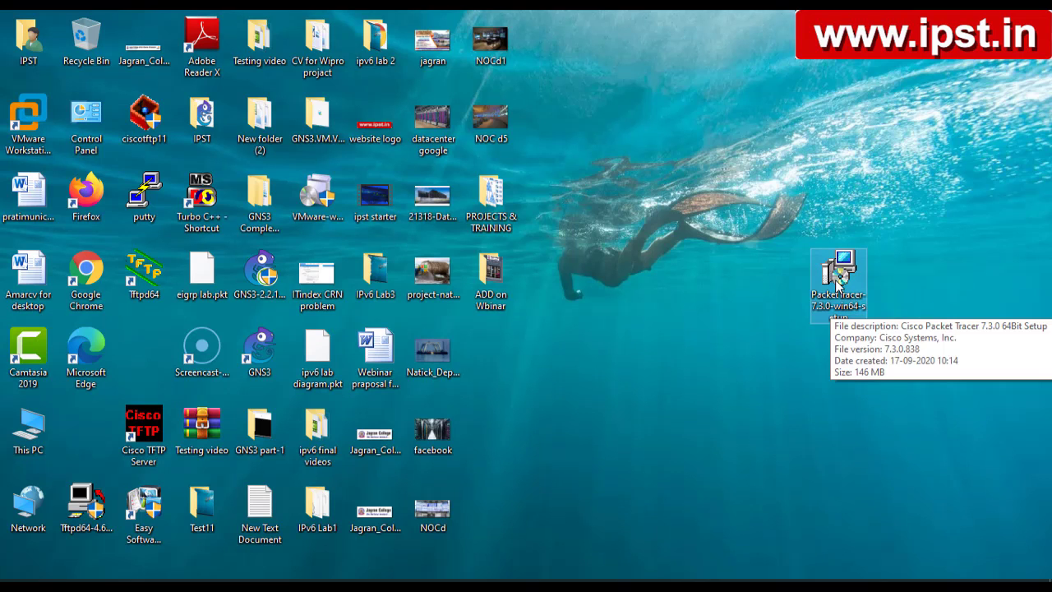
mouse_move(837, 281)
mouse_down()
mouse_move(867, 257)
mouse_move(837, 283)
mouse_up()
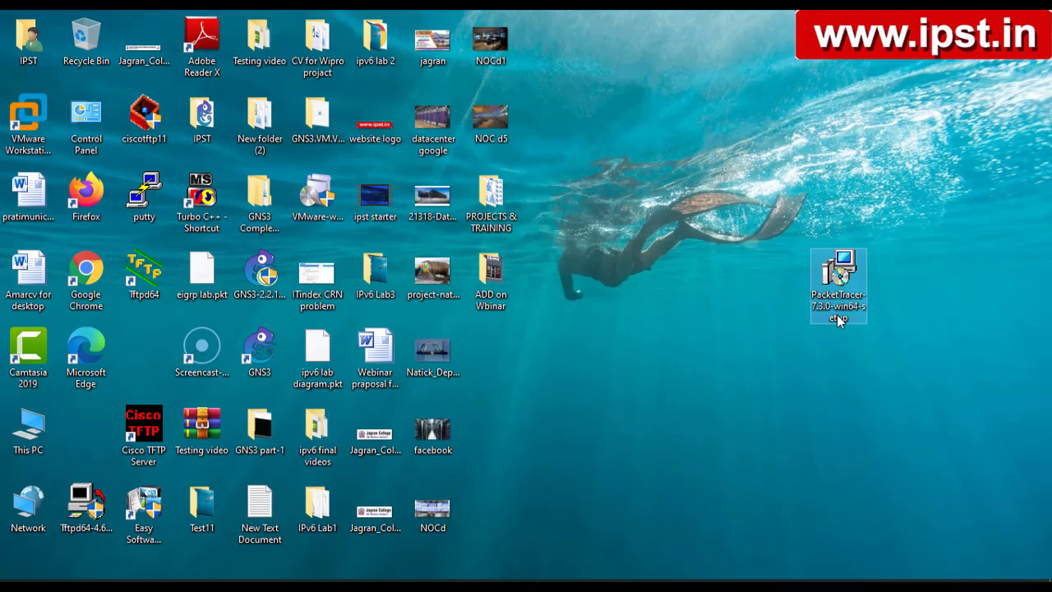
mouse_move(827, 317)
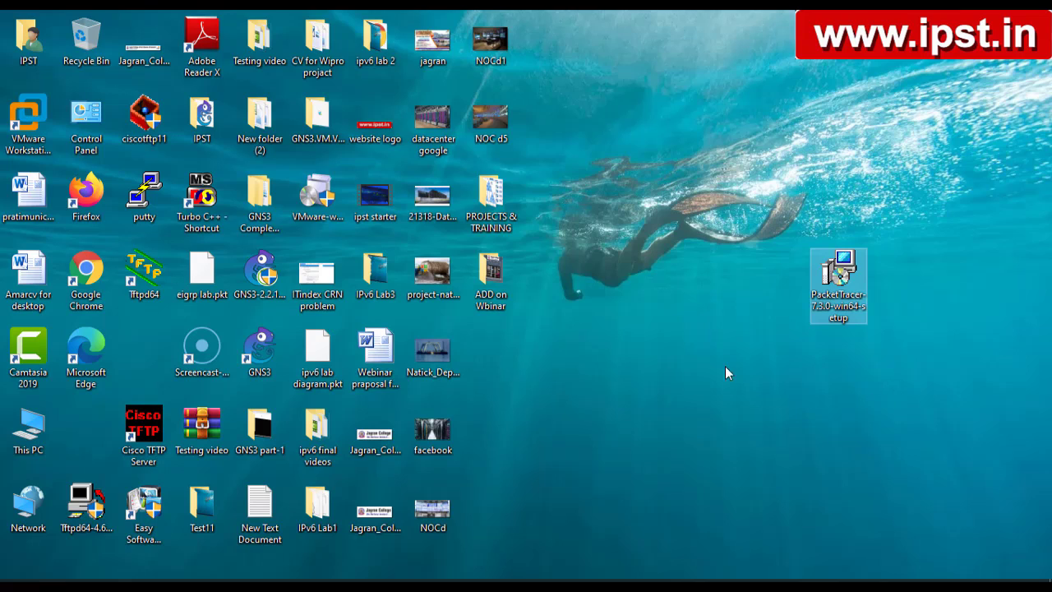
click(774, 352)
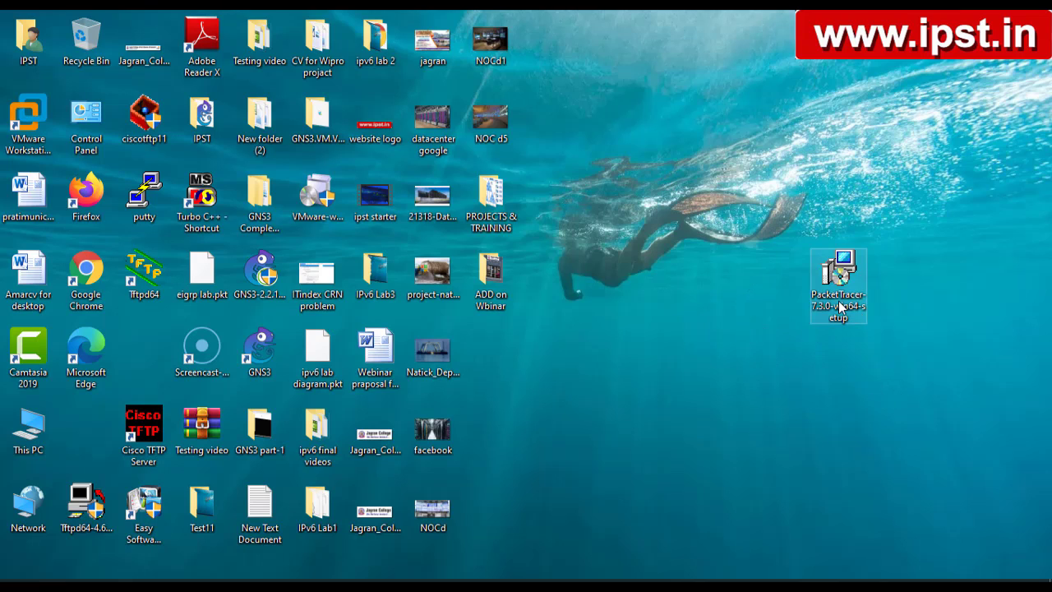
drag(836, 179, 884, 347)
click(931, 375)
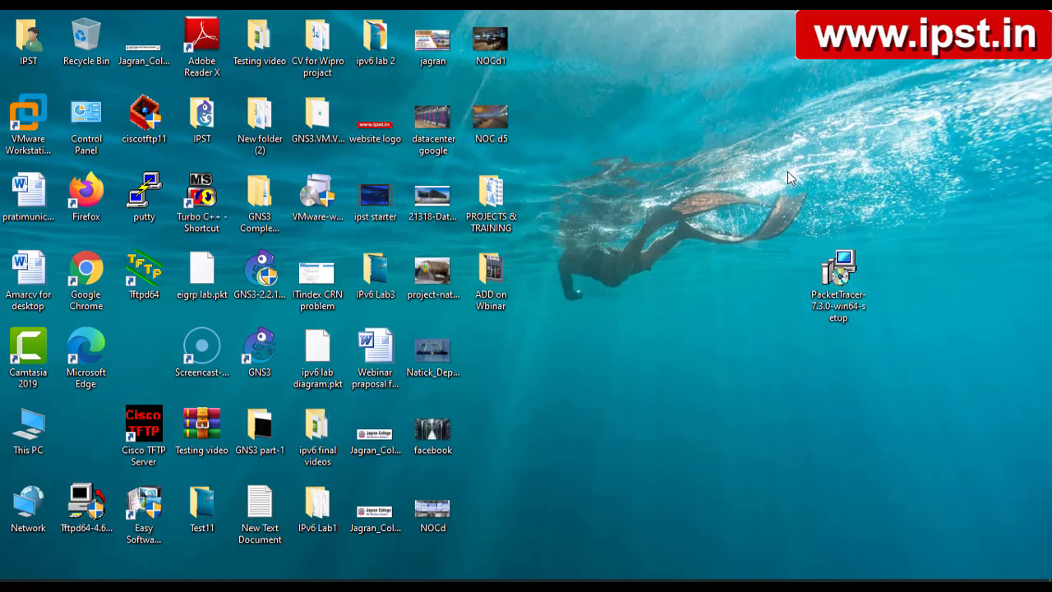
Run the PacketTracer-7.3.0-win64-setup installer from the desktop and accept its license agreement.
click(833, 287)
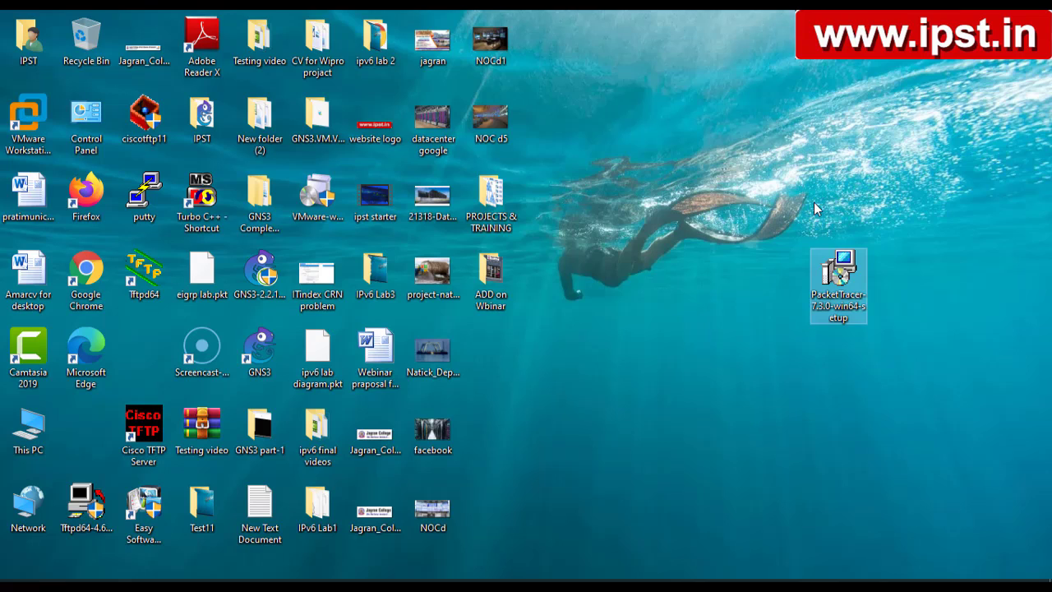
double_click(831, 296)
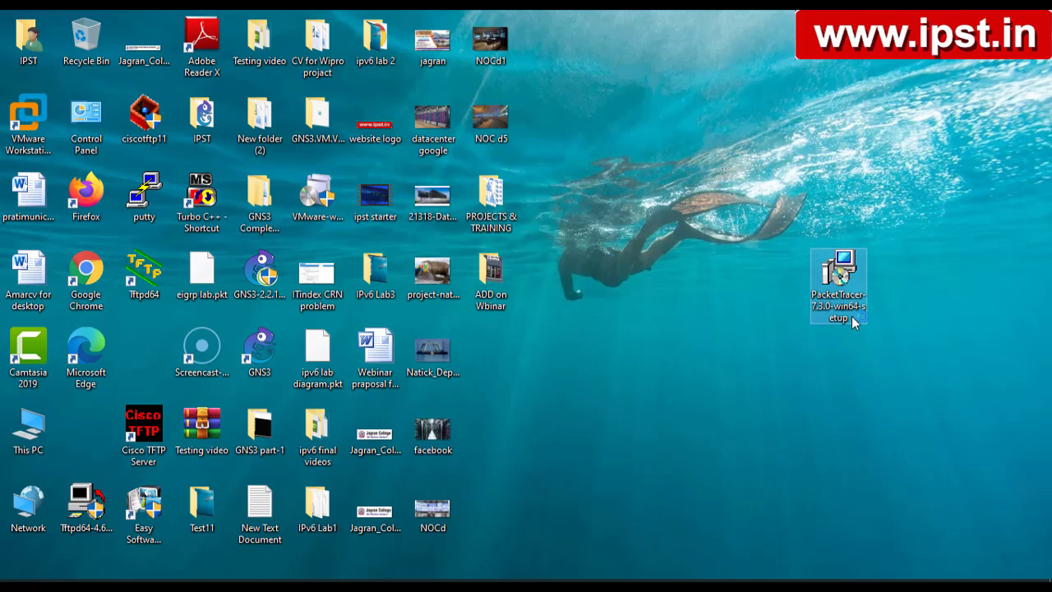
click(700, 303)
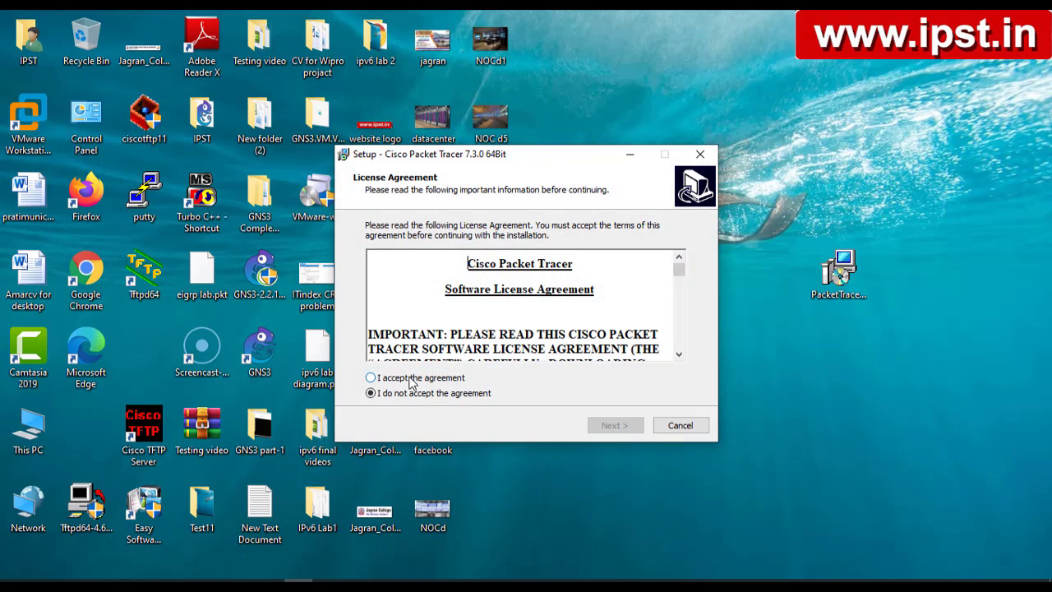
click(411, 379)
click(615, 426)
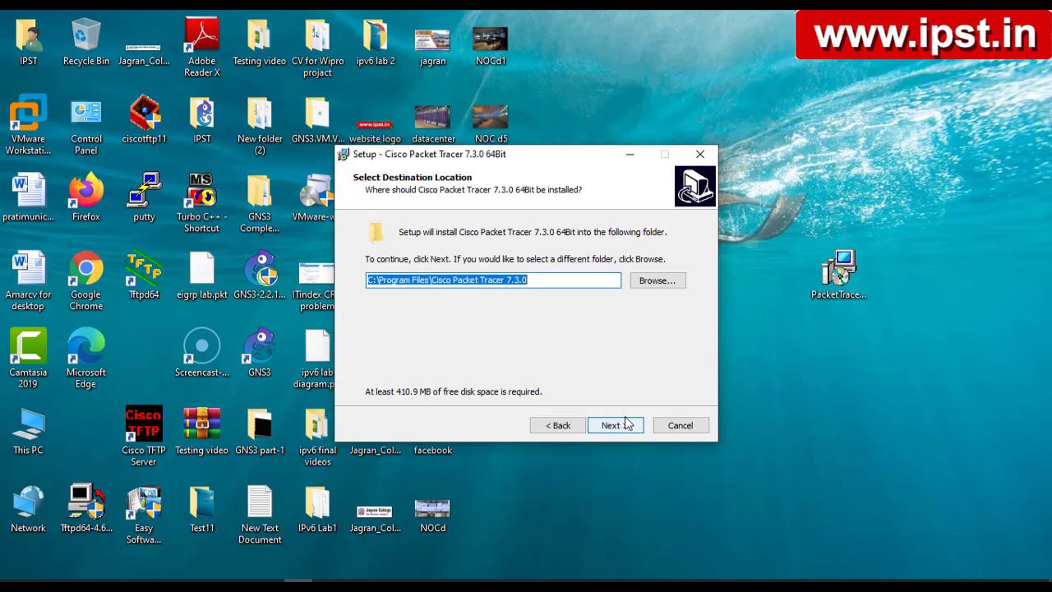
Install Packet Tracer with the default destination and Start Menu folder, keeping only the desktop shortcut as an additional task.
click(617, 427)
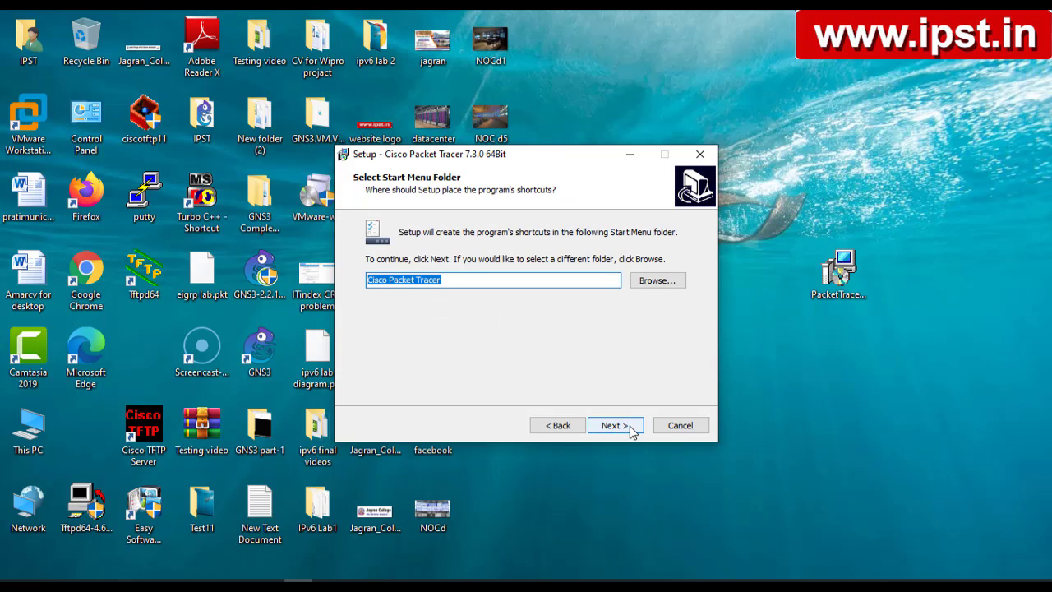
click(616, 426)
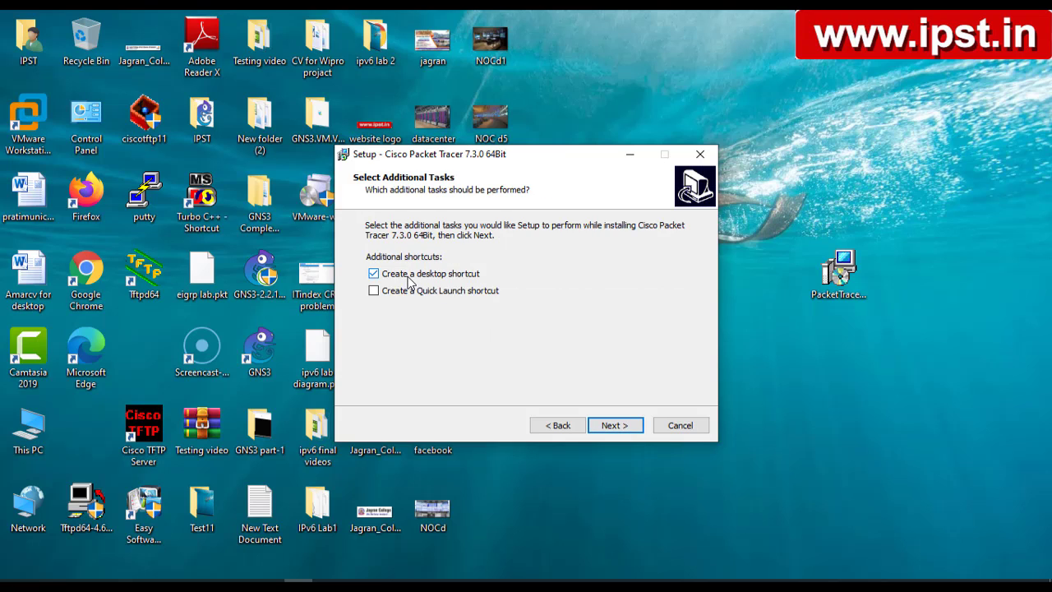
click(615, 426)
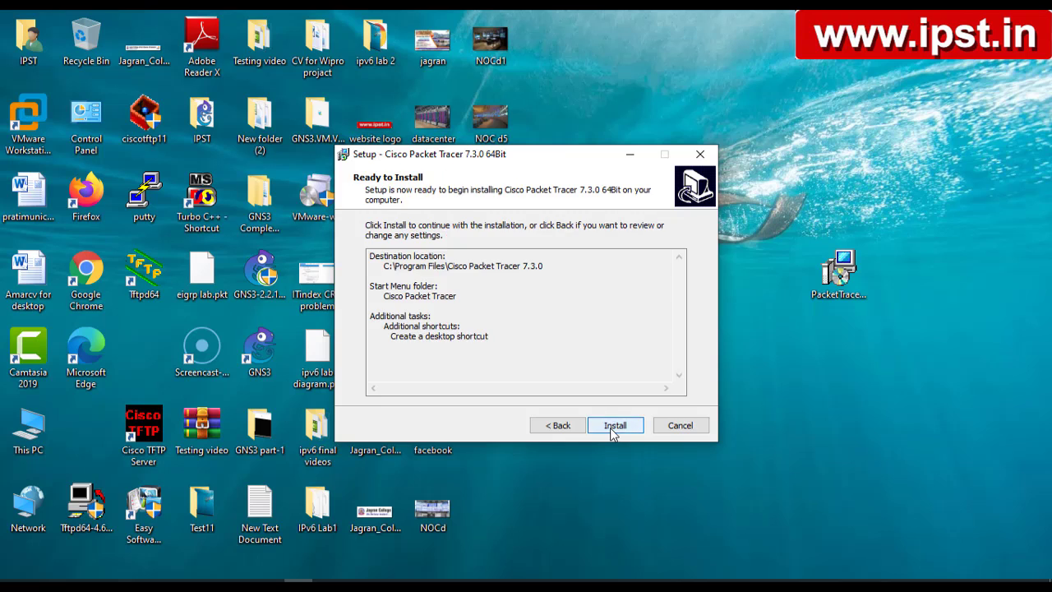
click(615, 426)
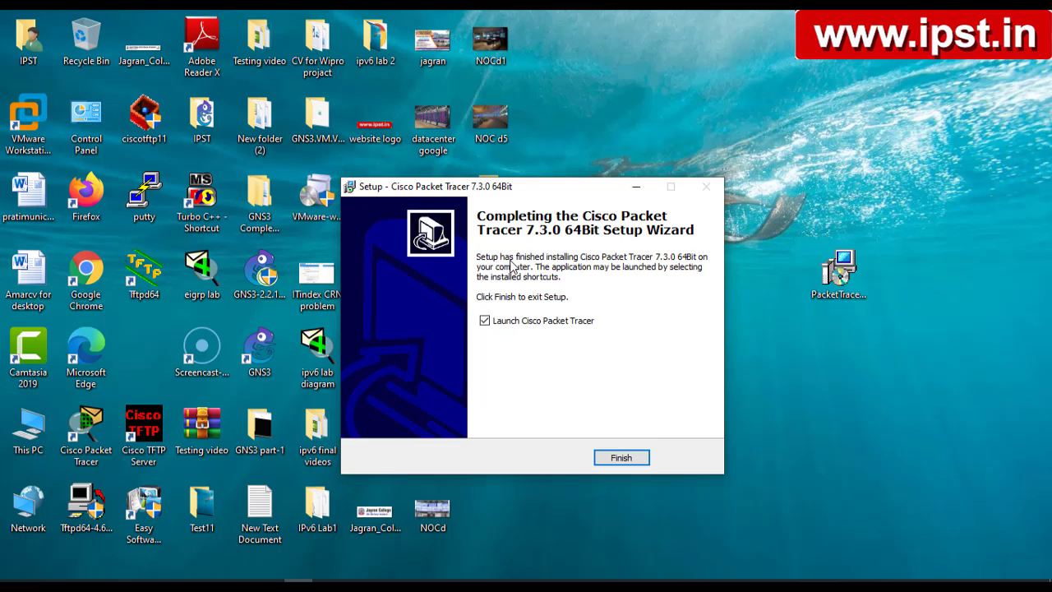
Turn off launching Cisco Packet Tracer after setup and finish the setup wizard.
drag(485, 188, 588, 172)
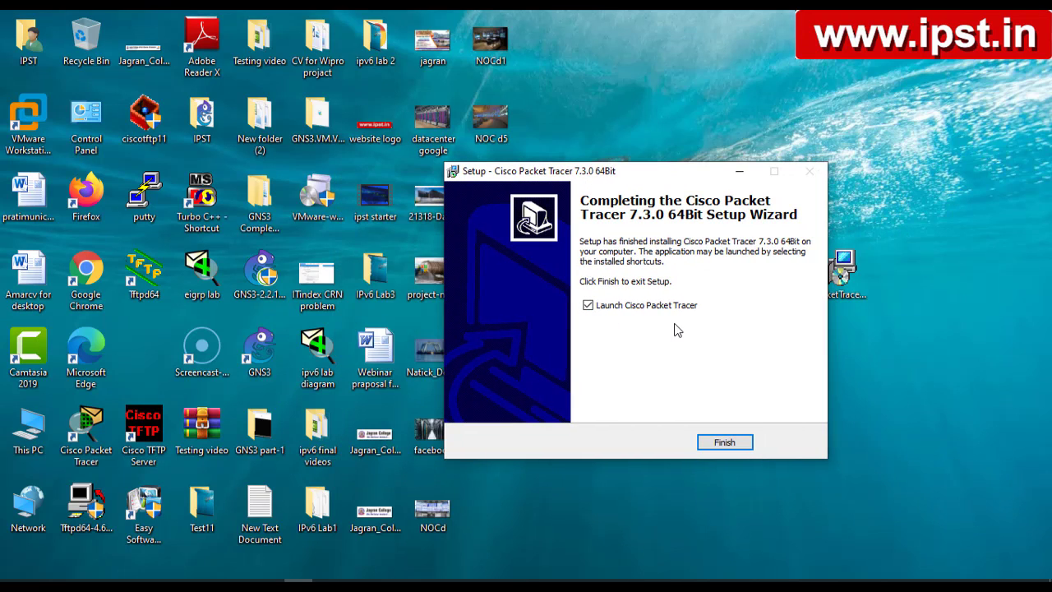
click(589, 305)
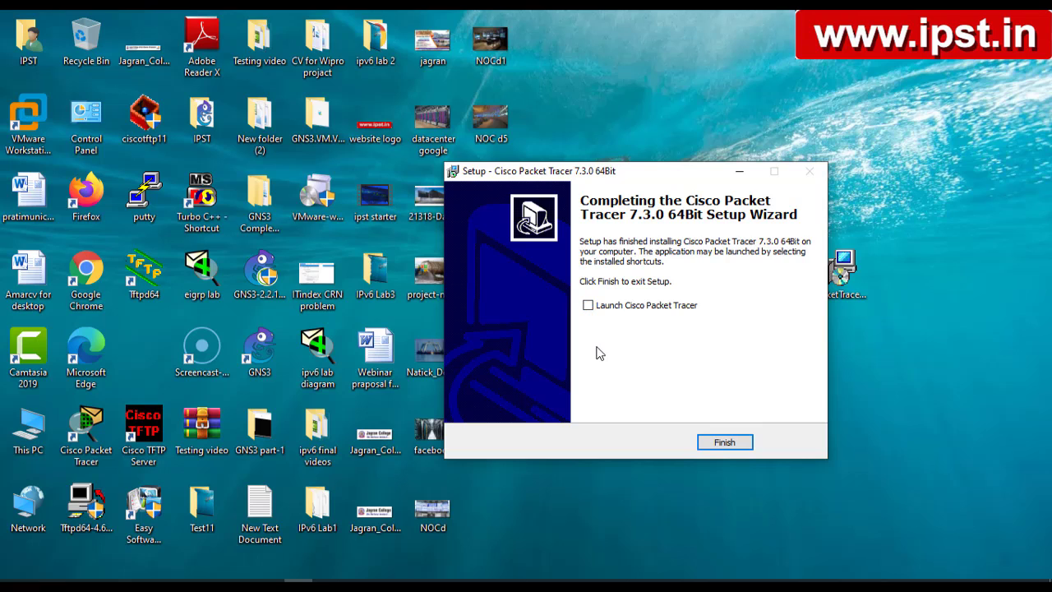
click(742, 444)
click(687, 401)
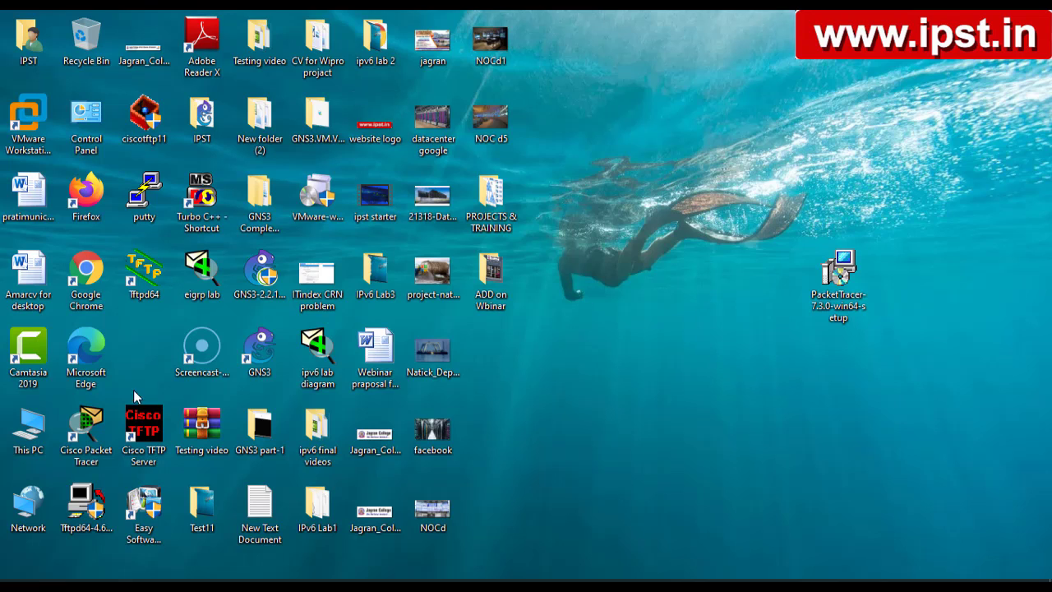
Launch Cisco Packet Tracer from its desktop shortcut.
click(86, 460)
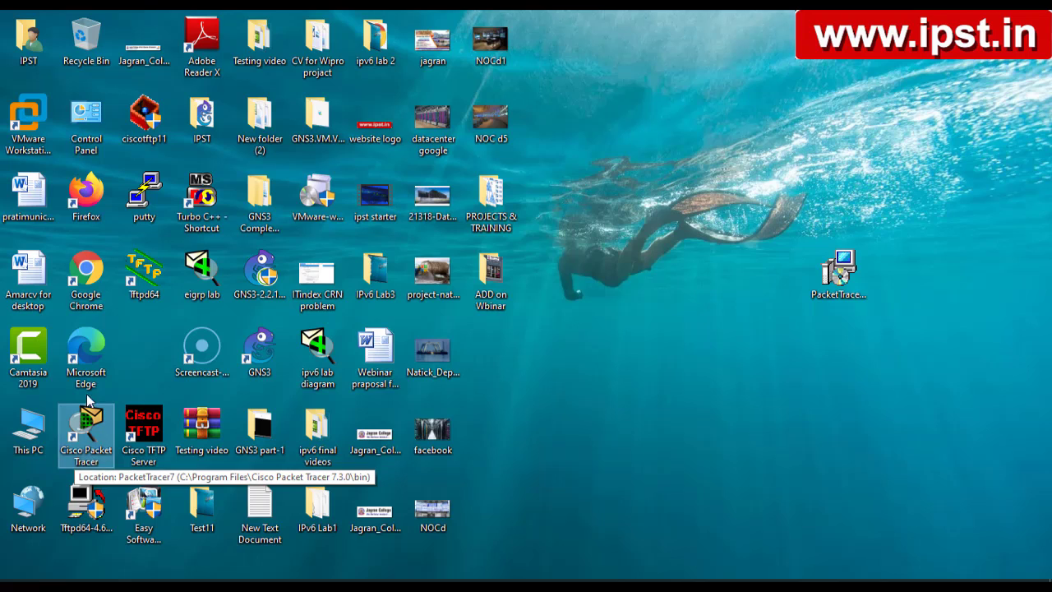
double_click(92, 434)
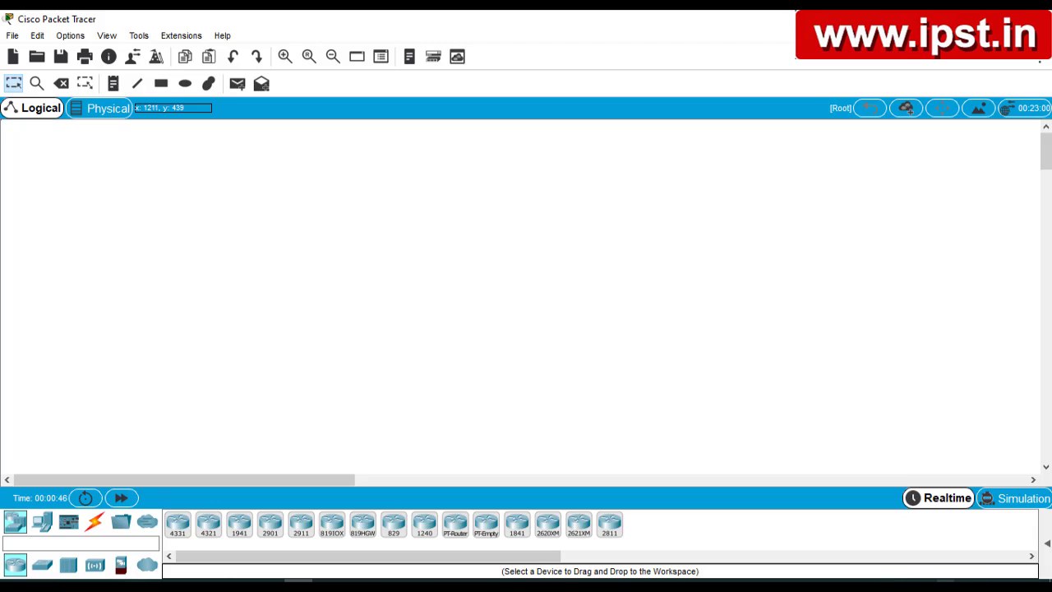
Connect the computer to the IPST Academy Wi-Fi network, with automatic connection turned on.
click(944, 586)
click(859, 171)
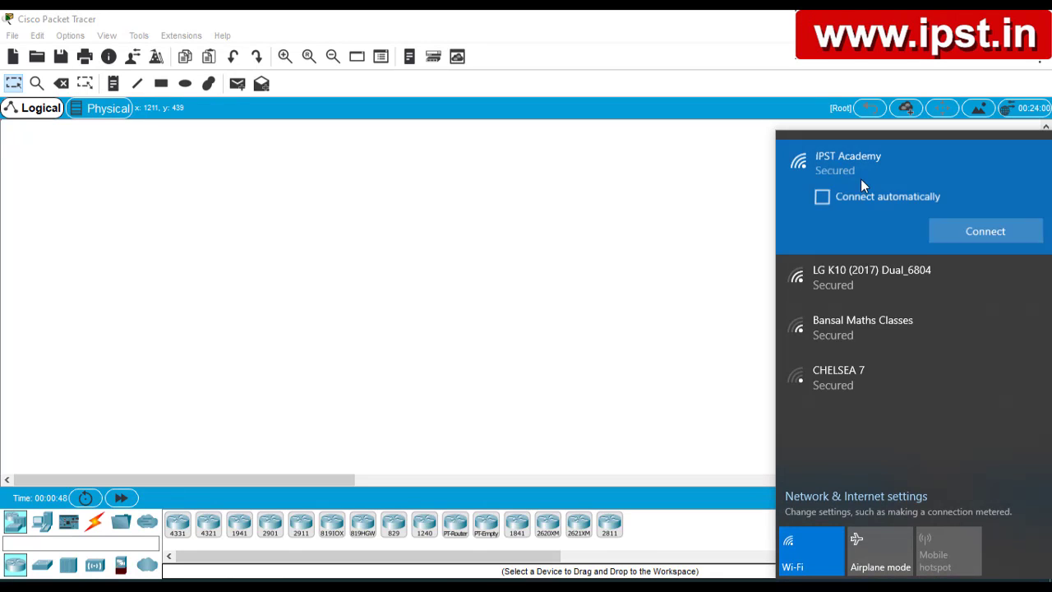
click(865, 202)
click(961, 227)
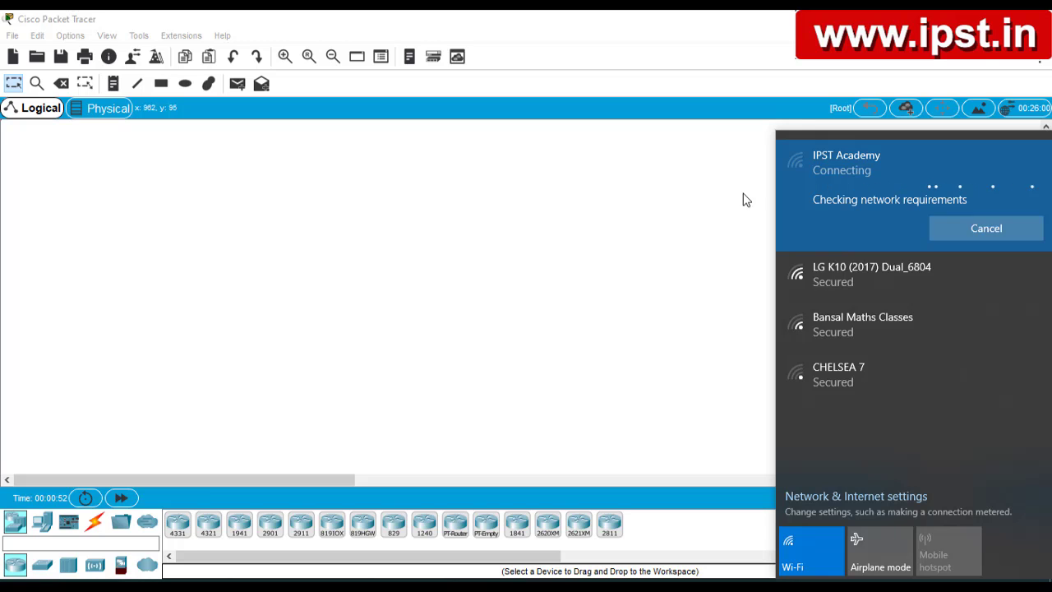
click(705, 236)
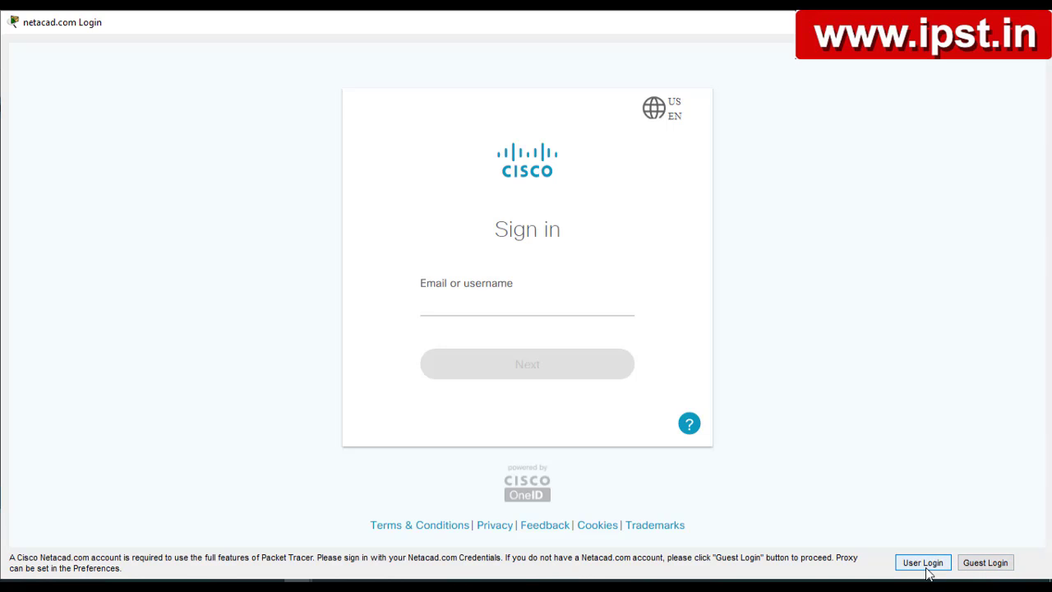
Continue past the netacad.com login as a guest and confirm the guest login once its countdown ends.
click(987, 564)
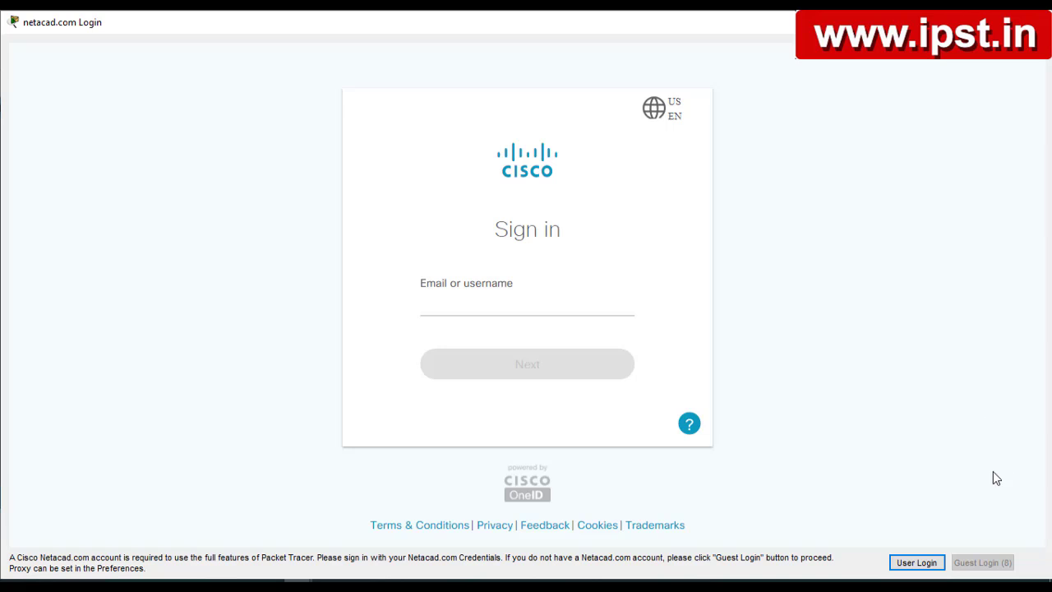
click(1011, 564)
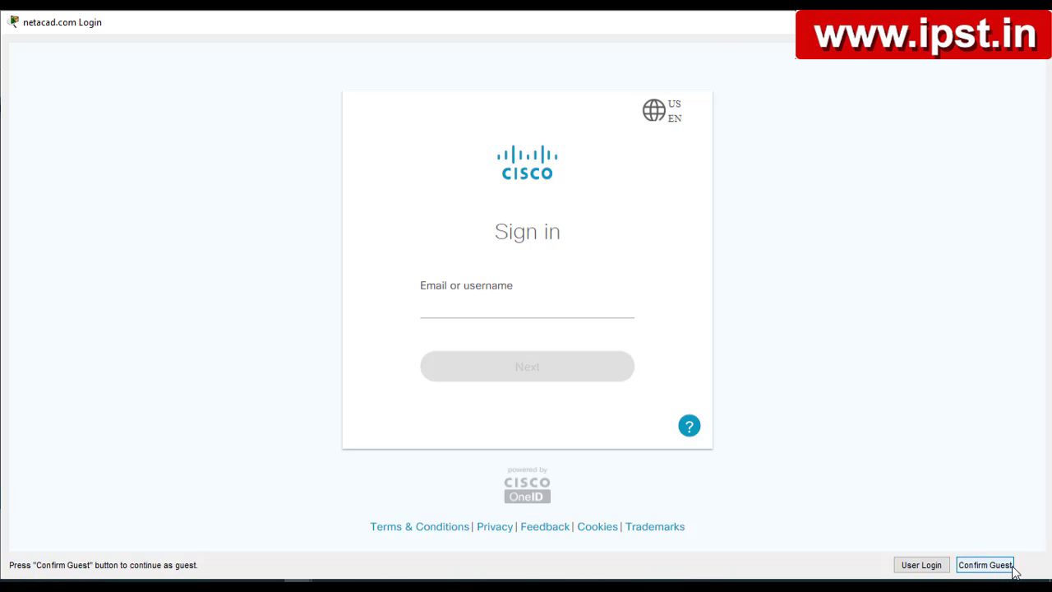
click(1013, 567)
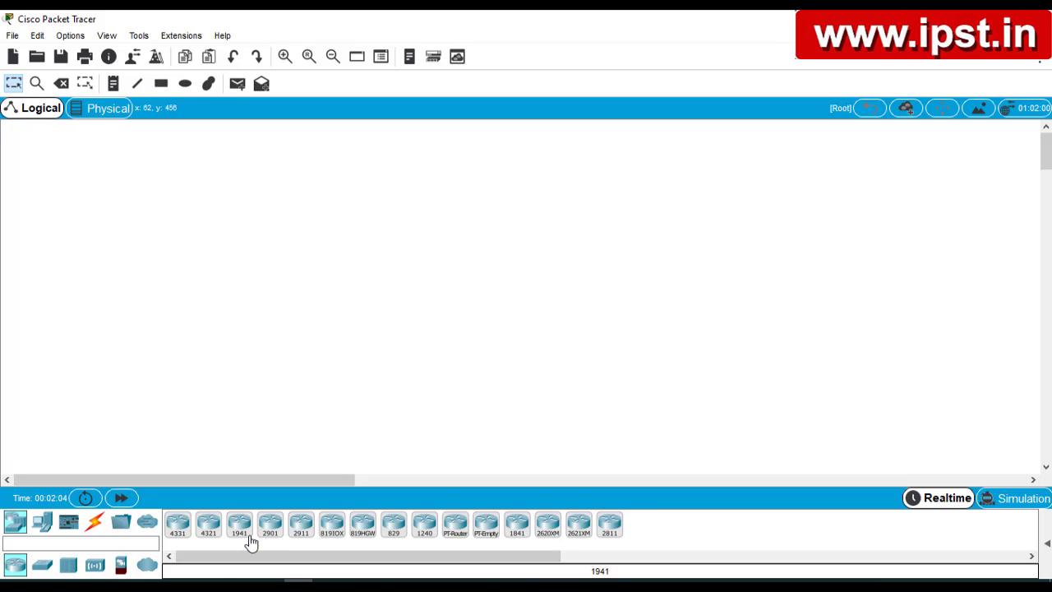
click(44, 568)
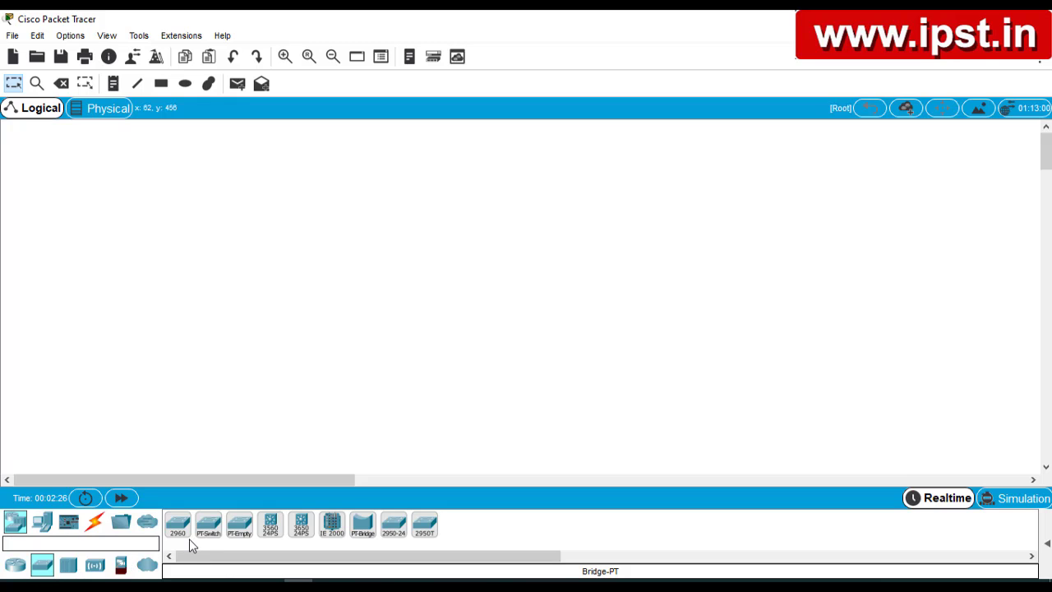
click(43, 529)
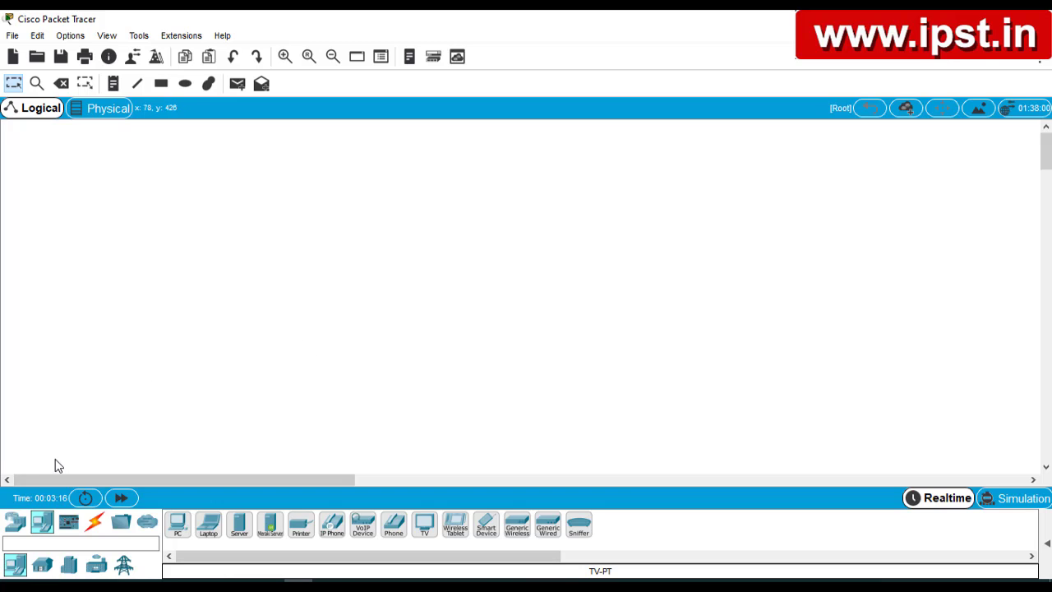
Place a 2811 router in the upper middle of the logical workspace and a 2960 switch below it.
click(14, 523)
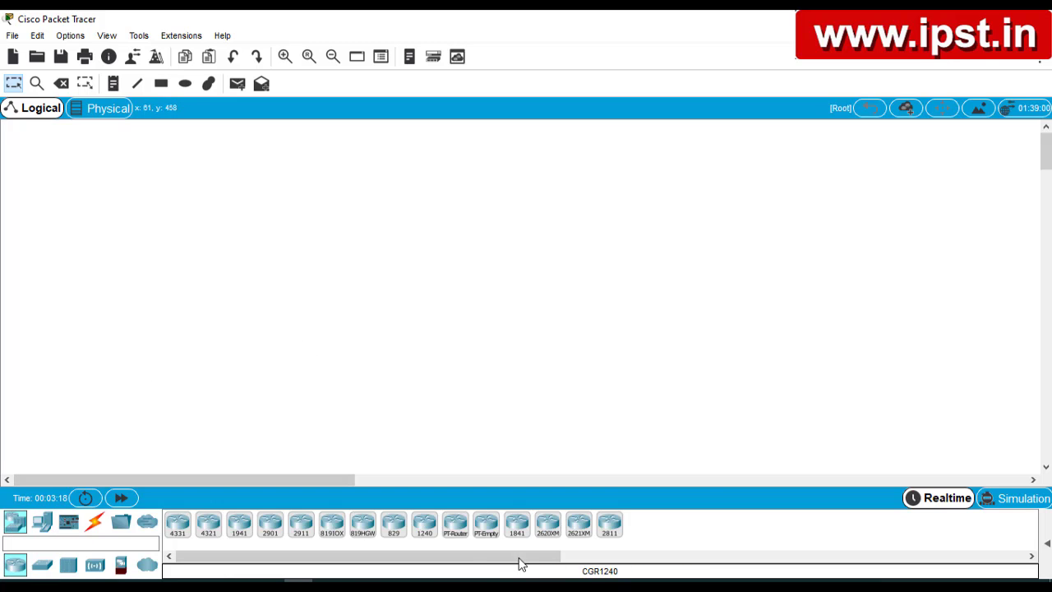
click(610, 527)
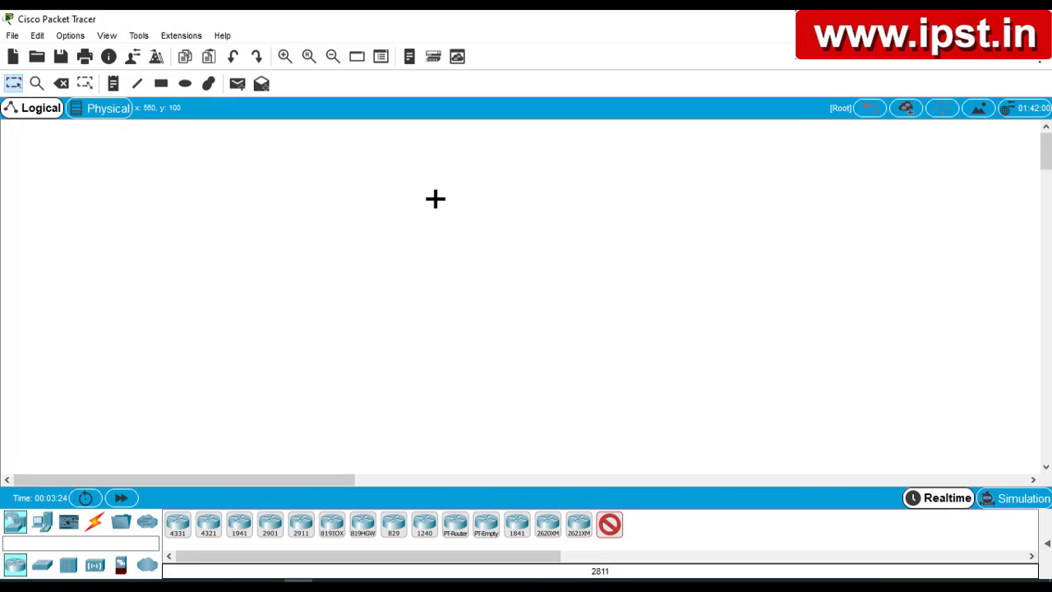
click(435, 198)
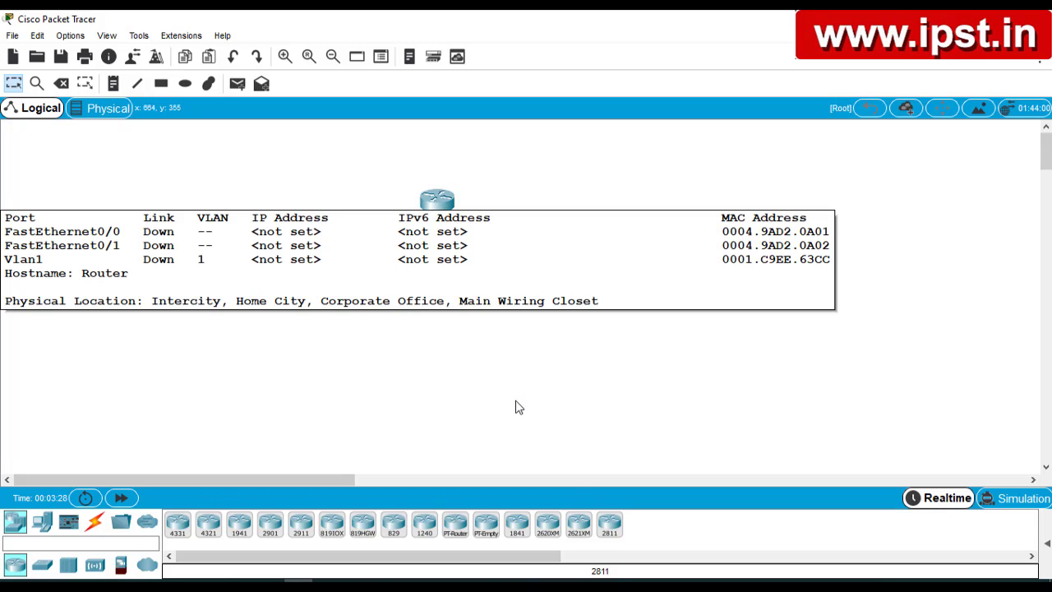
click(42, 564)
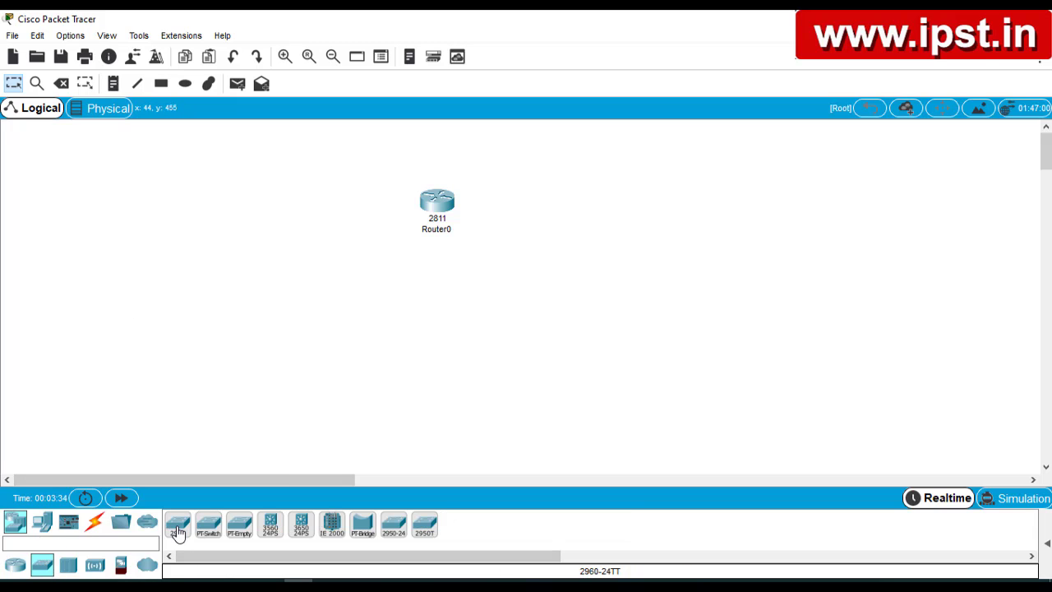
click(177, 532)
click(404, 296)
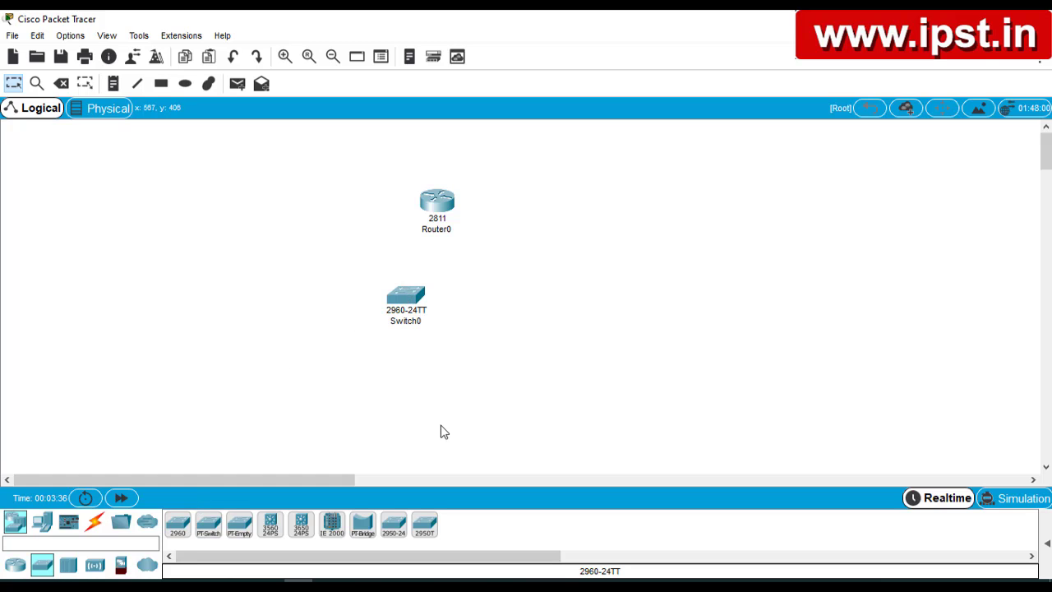
Move the 2811 router slightly up and align the 2960 switch directly below it.
drag(403, 301, 455, 292)
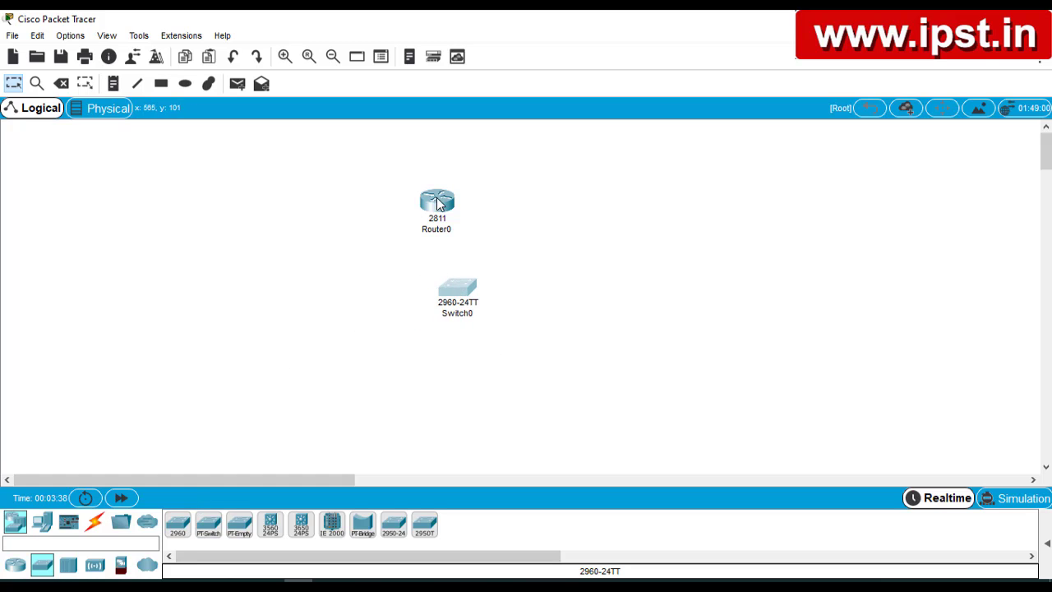
drag(437, 203, 451, 187)
drag(462, 299, 452, 289)
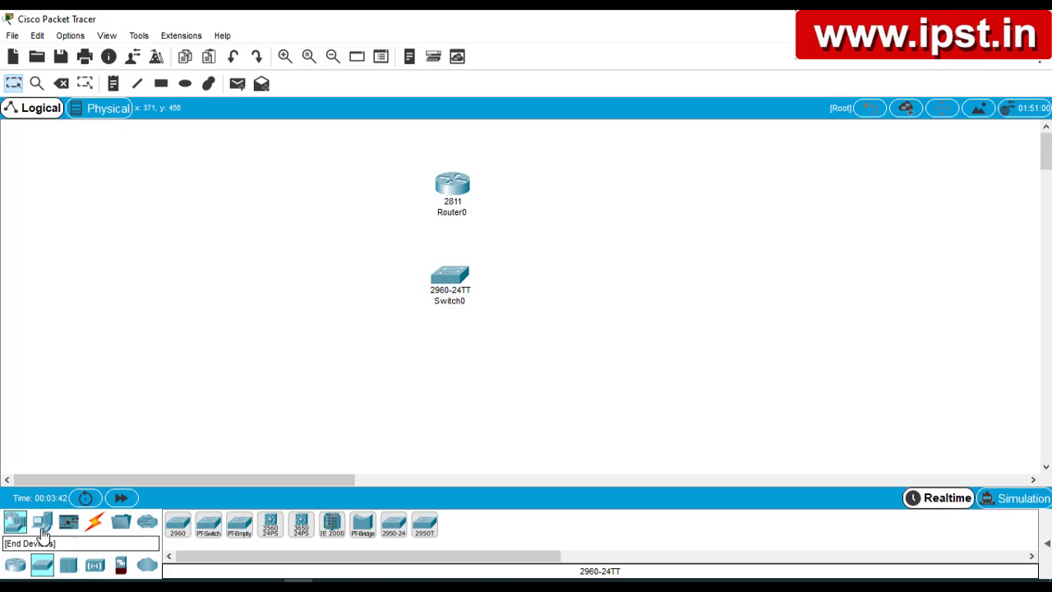
Place six laptops in a row below the switch.
click(43, 533)
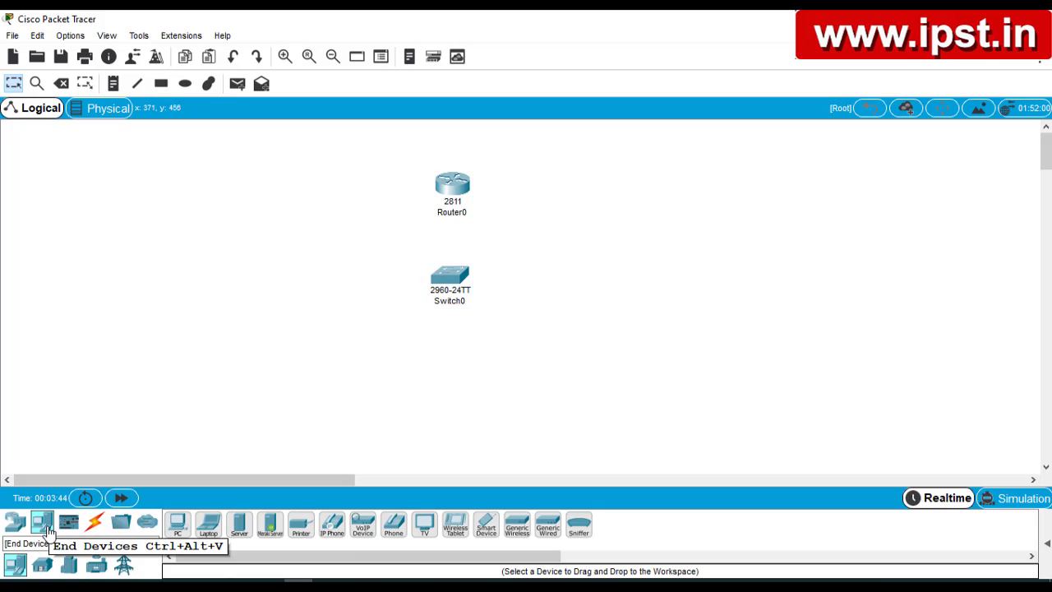
click(209, 526)
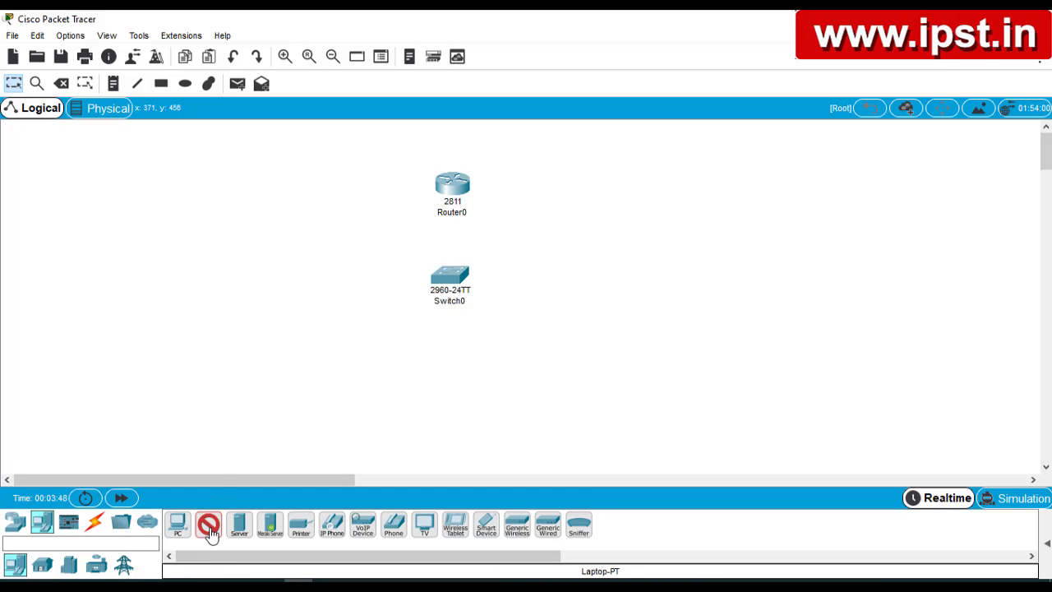
click(247, 354)
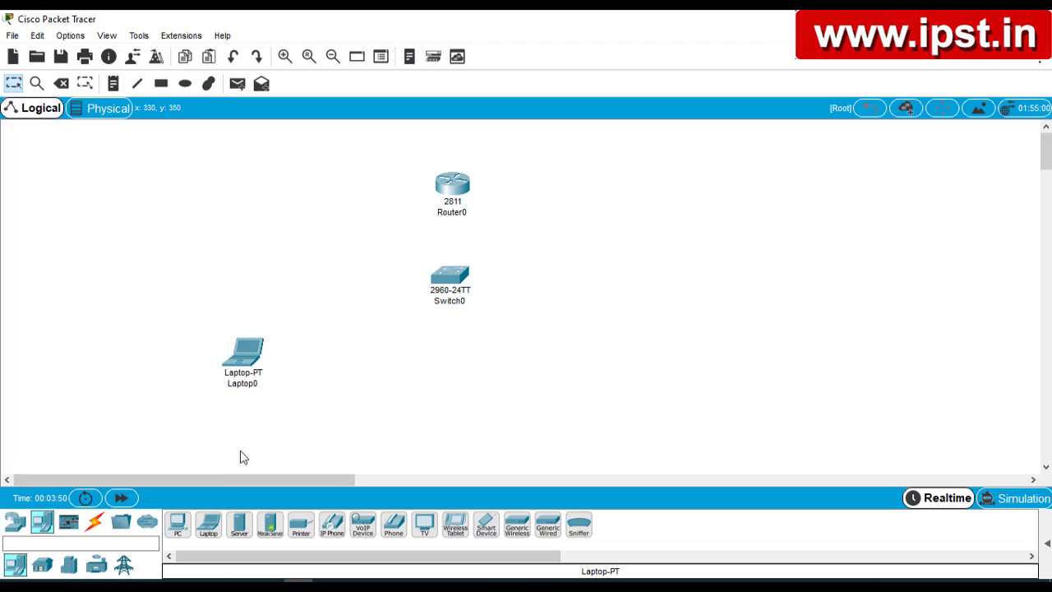
click(210, 529)
click(321, 366)
click(415, 371)
click(474, 370)
click(537, 370)
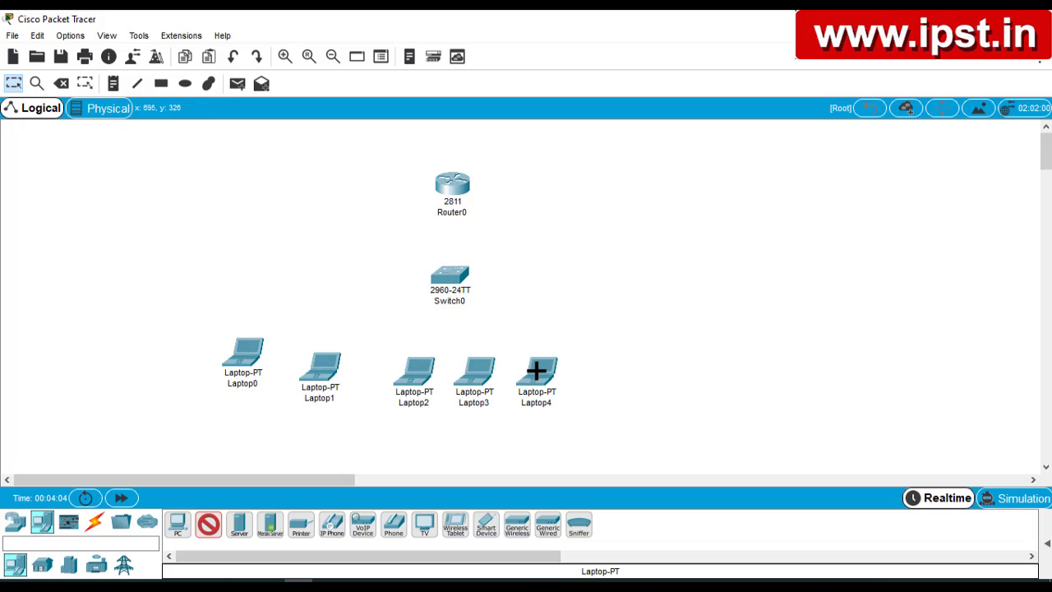
click(608, 365)
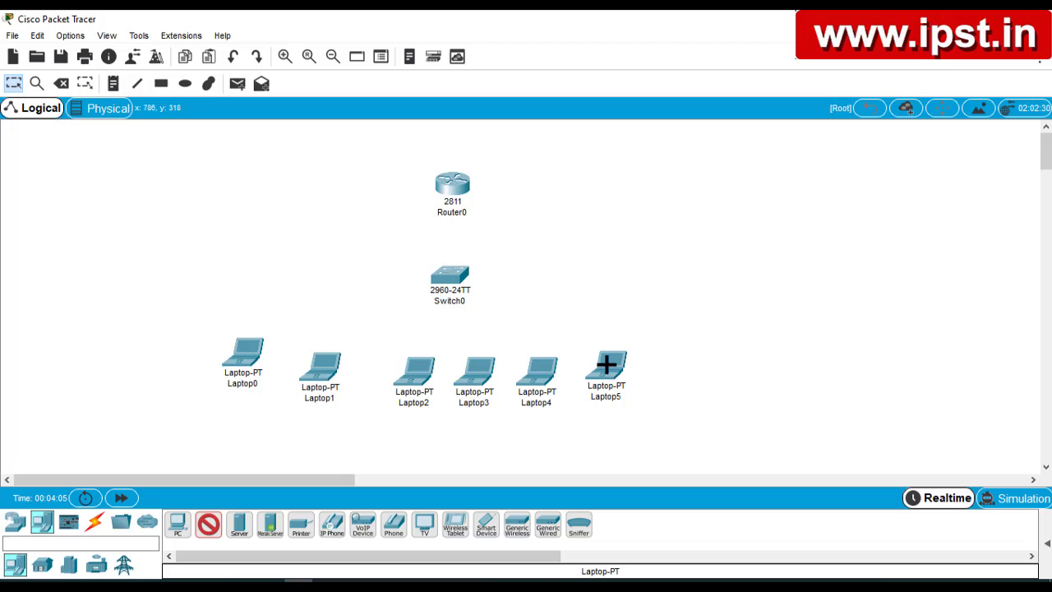
click(216, 526)
Add a server to the right of the laptop row and a 7960 IP phone to its upper left.
click(239, 526)
click(696, 344)
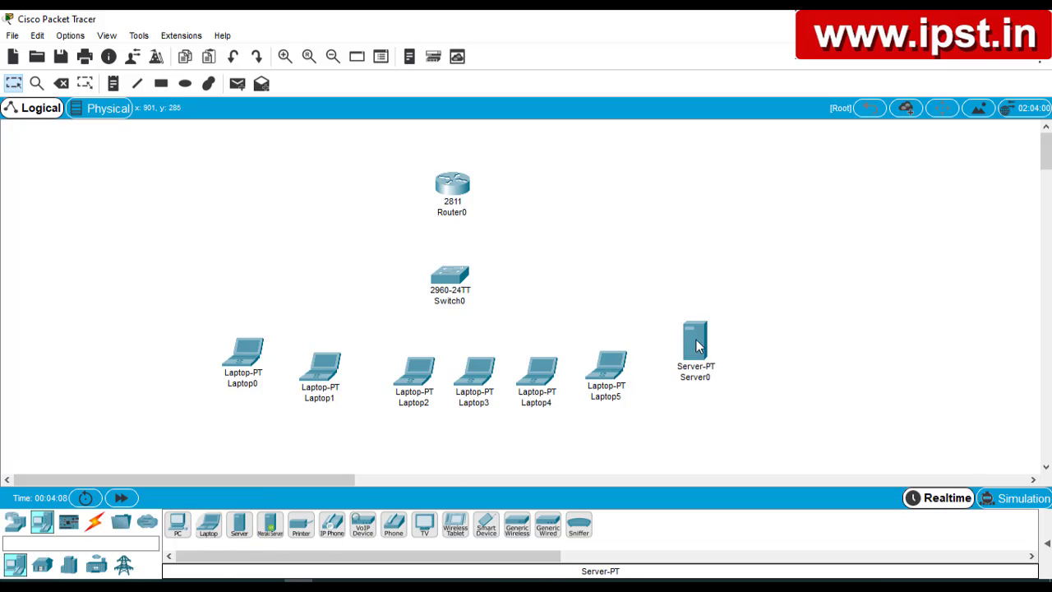
click(332, 526)
click(140, 290)
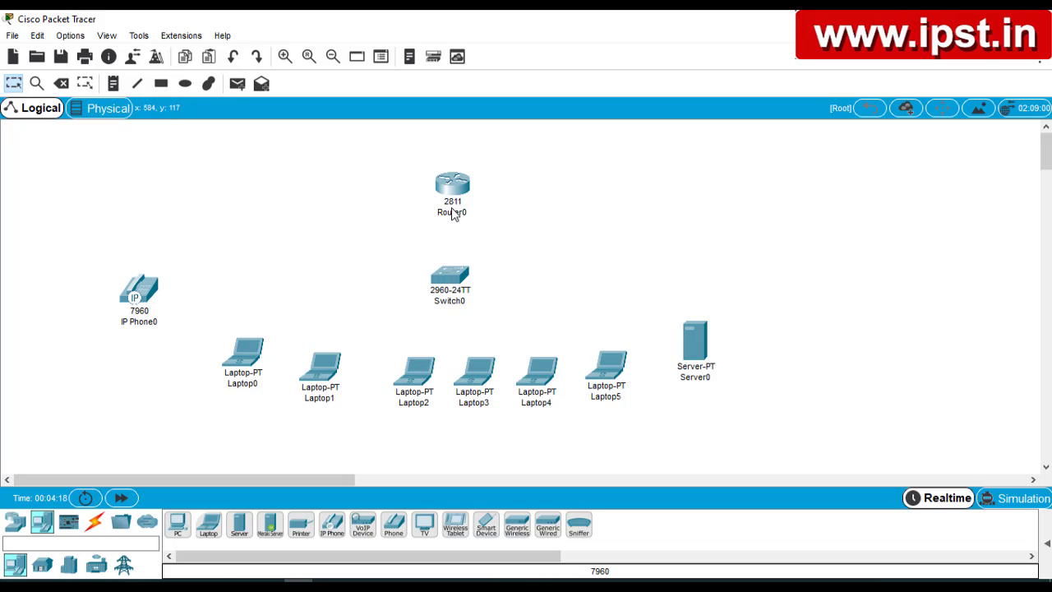
Shift the router and the switch slightly upward in the workspace.
drag(453, 187, 449, 174)
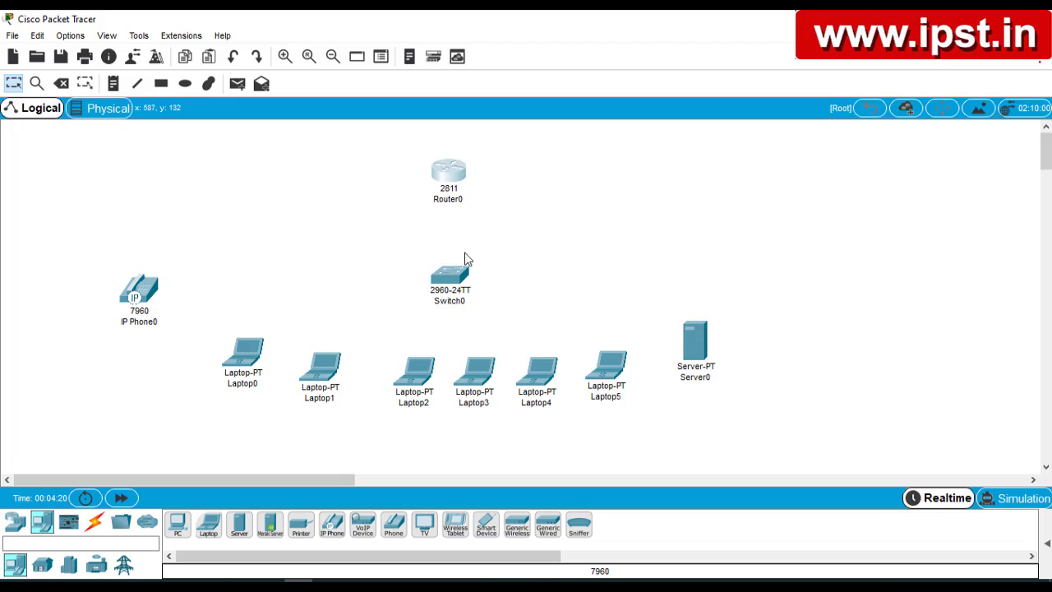
drag(454, 281, 449, 274)
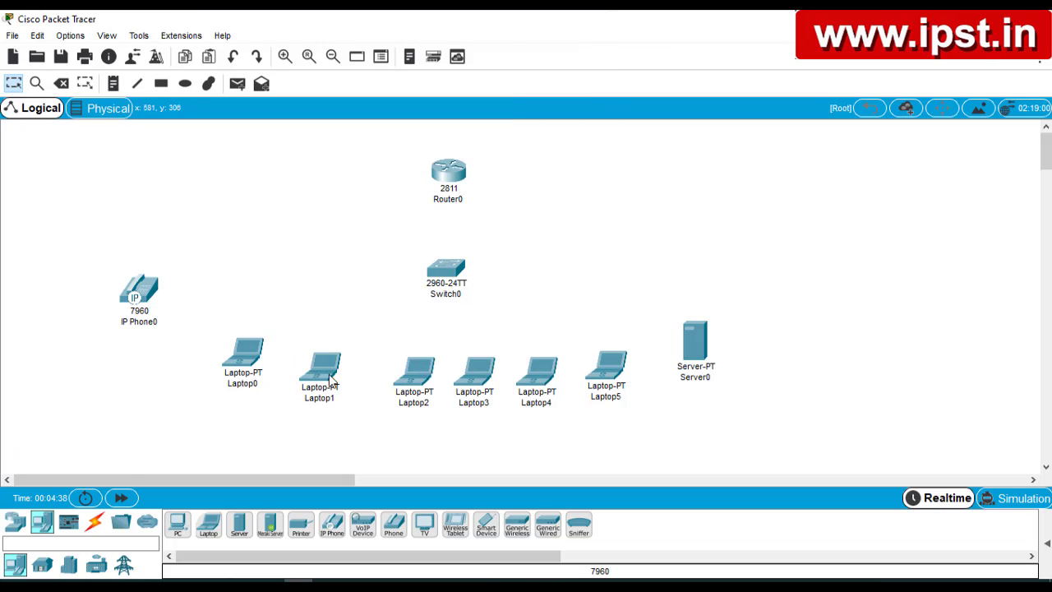
Connect Laptop0's FastEthernet0 port to the switch's FastEthernet0/13 port with a Copper Straight-Through cable.
click(96, 524)
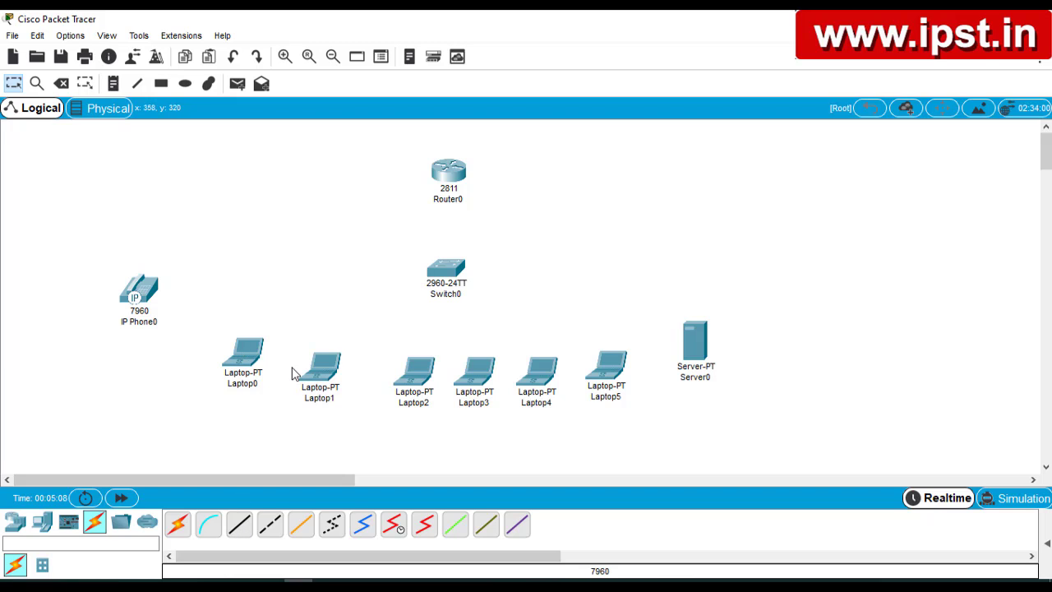
click(244, 527)
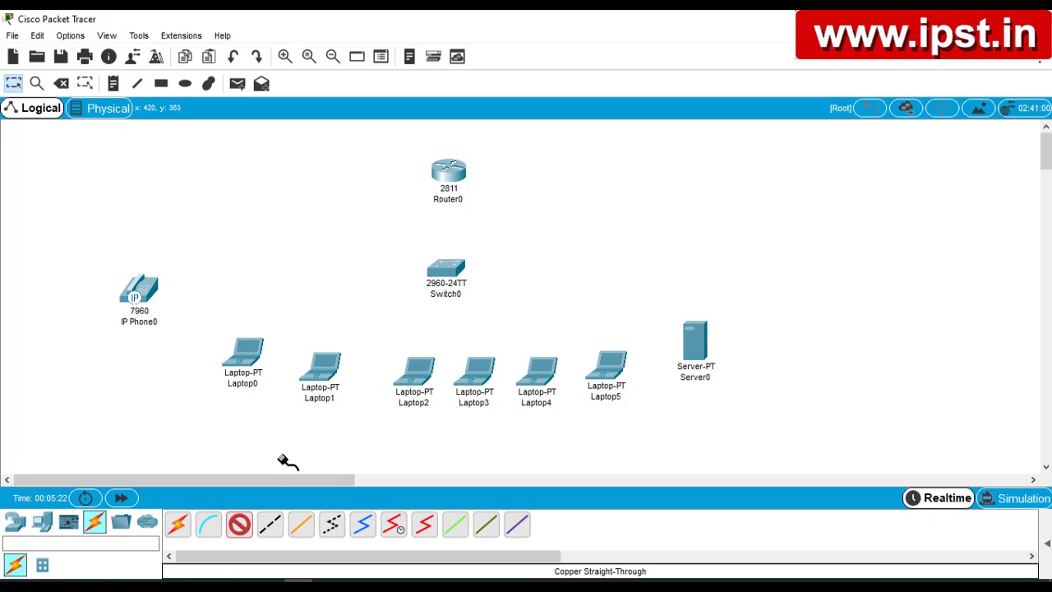
click(237, 364)
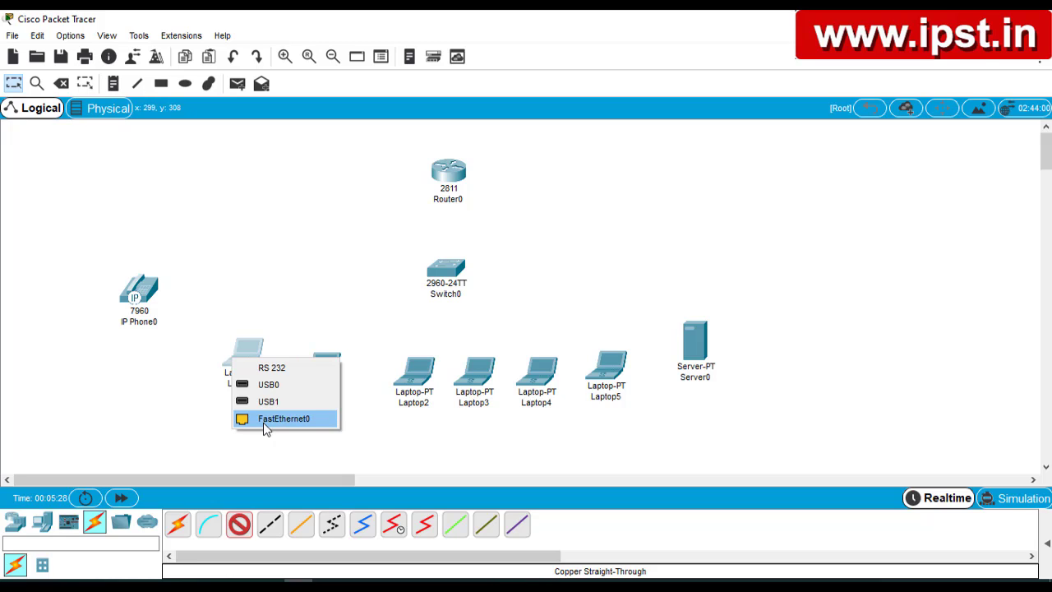
click(263, 420)
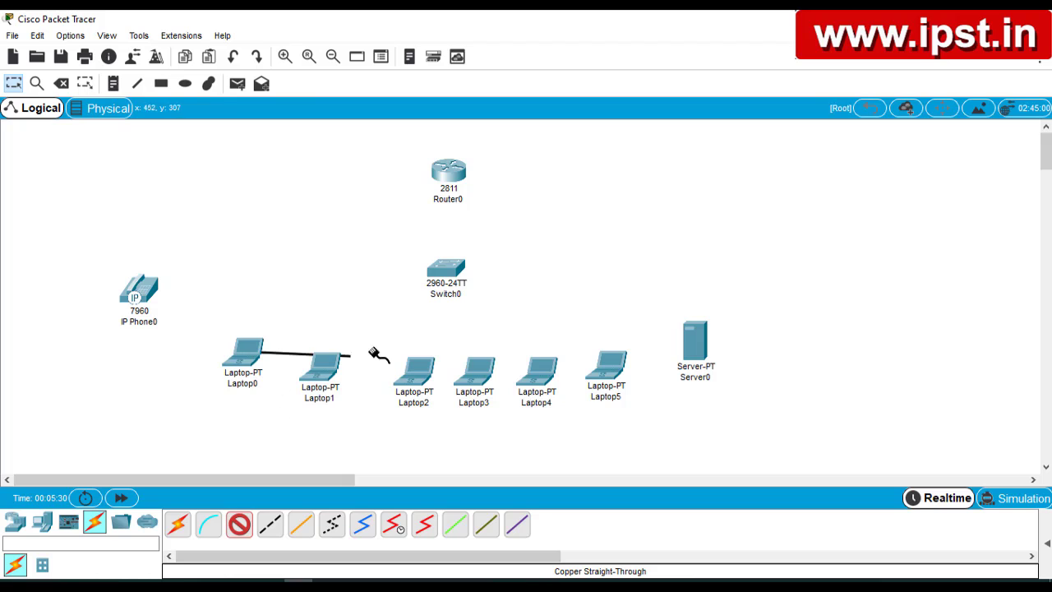
click(444, 274)
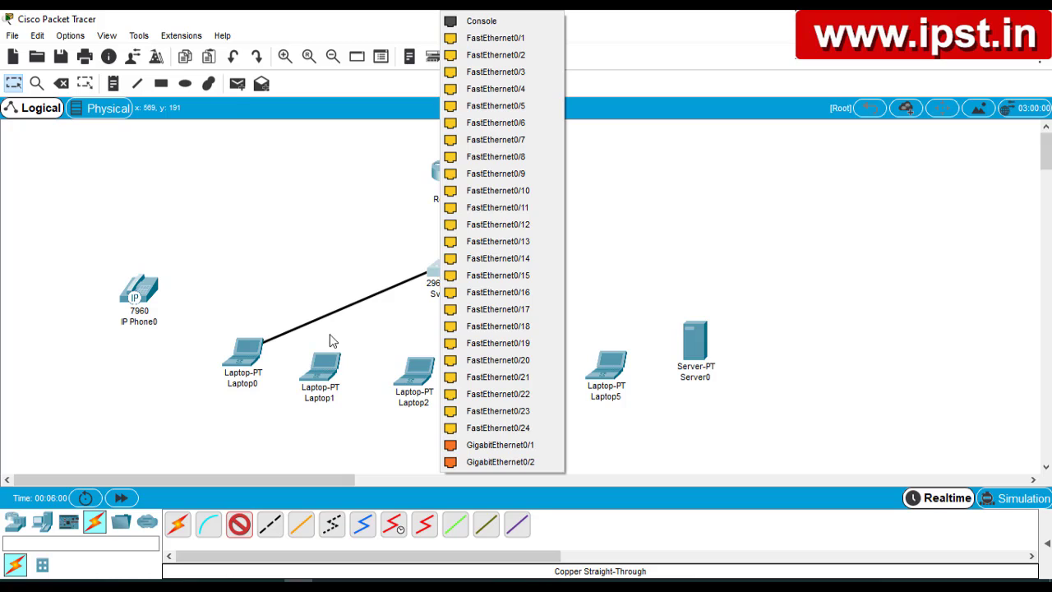
click(475, 242)
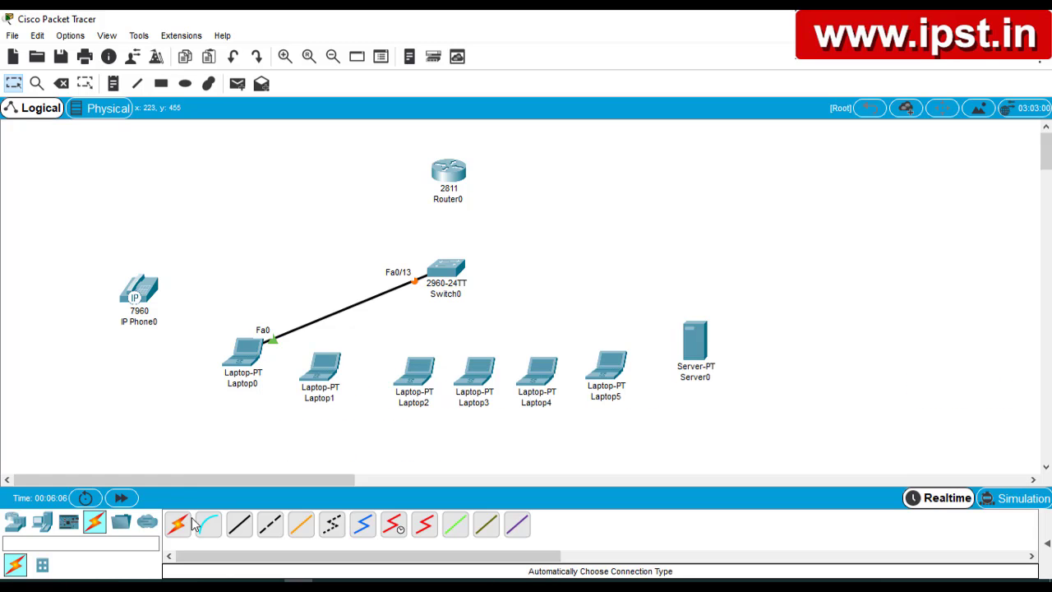
Connect Laptop1's FastEthernet0 port to the switch's FastEthernet0/2 port with a Copper Straight-Through cable.
click(237, 542)
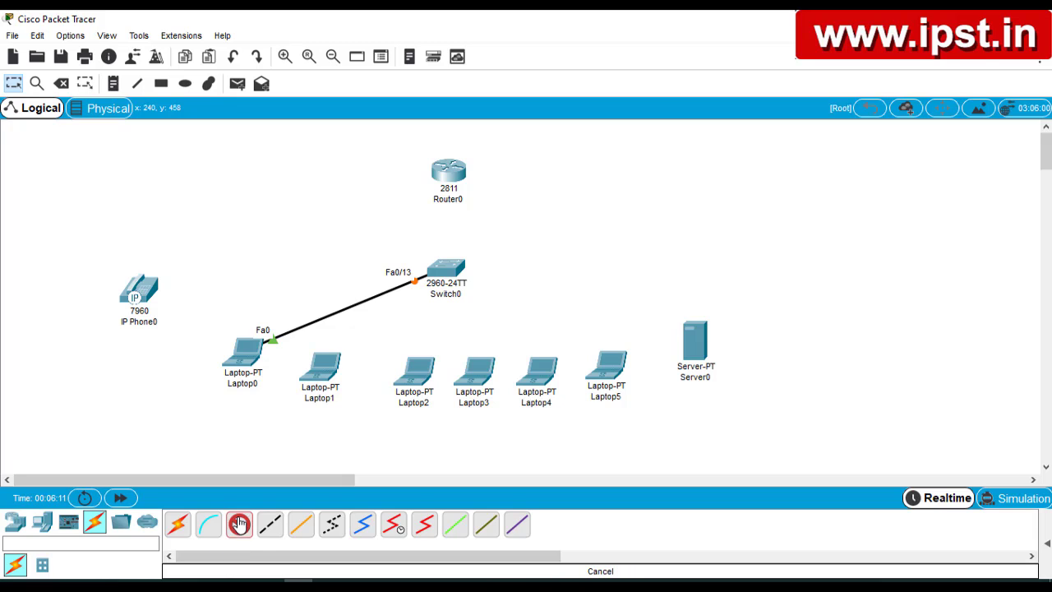
click(335, 368)
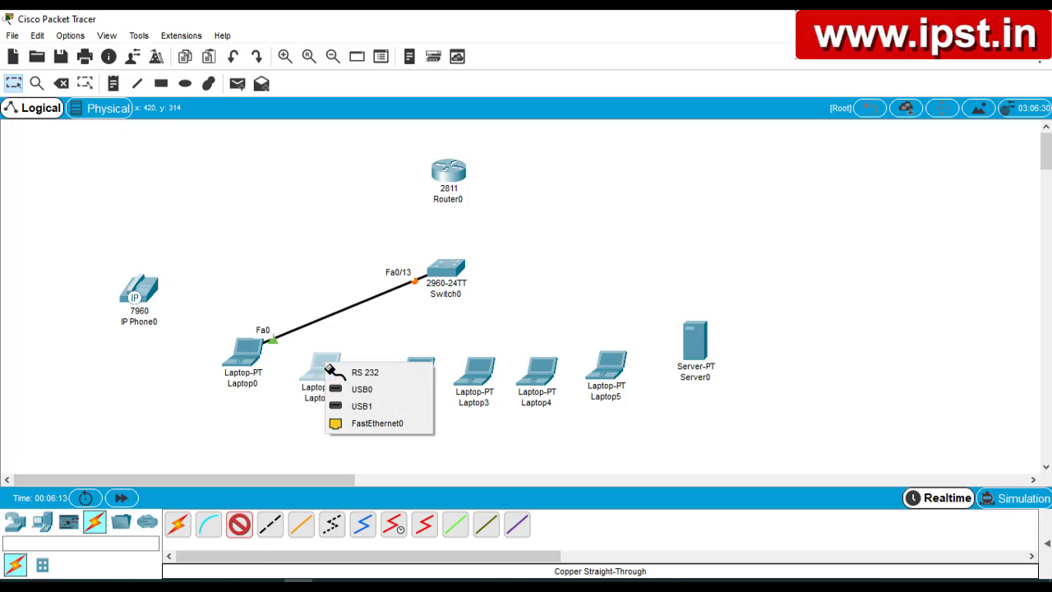
click(349, 426)
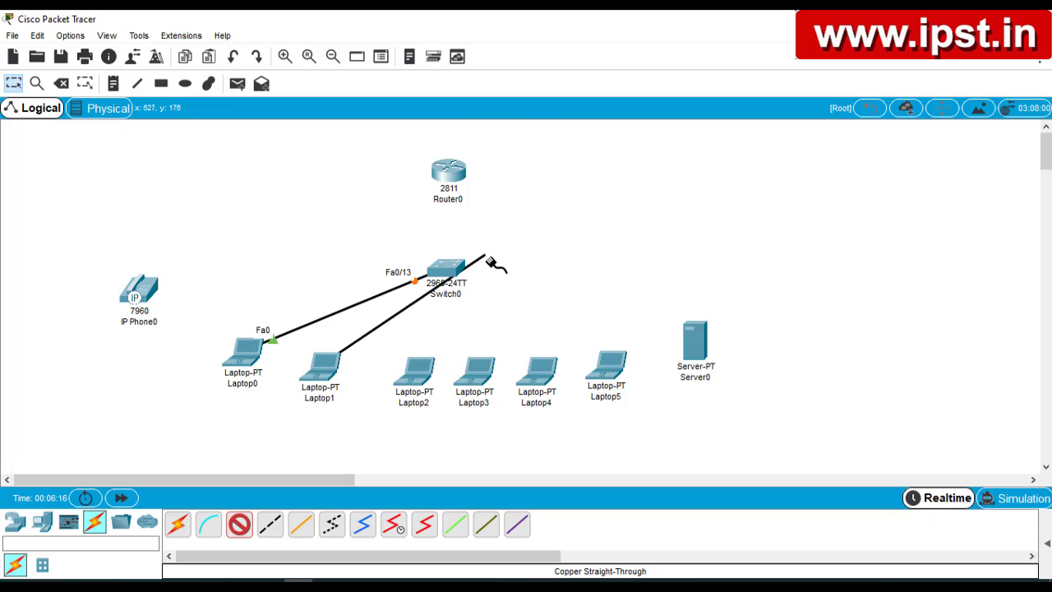
click(462, 275)
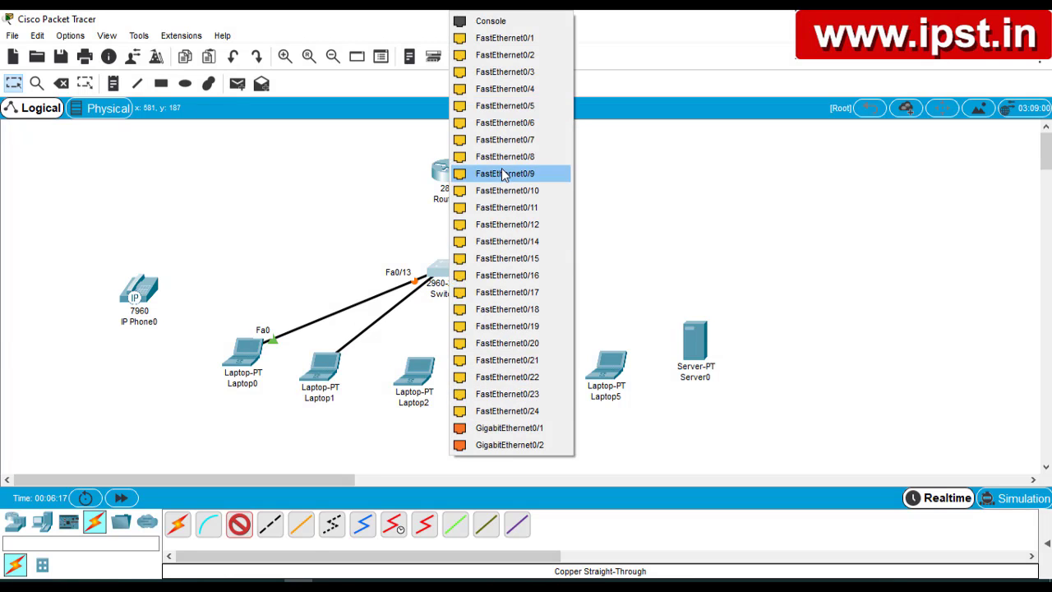
click(504, 55)
Cable Laptop2 to switch port FastEthernet0/16 and Laptop3 to FastEthernet0/12, using each laptop's FastEthernet0 port.
click(414, 375)
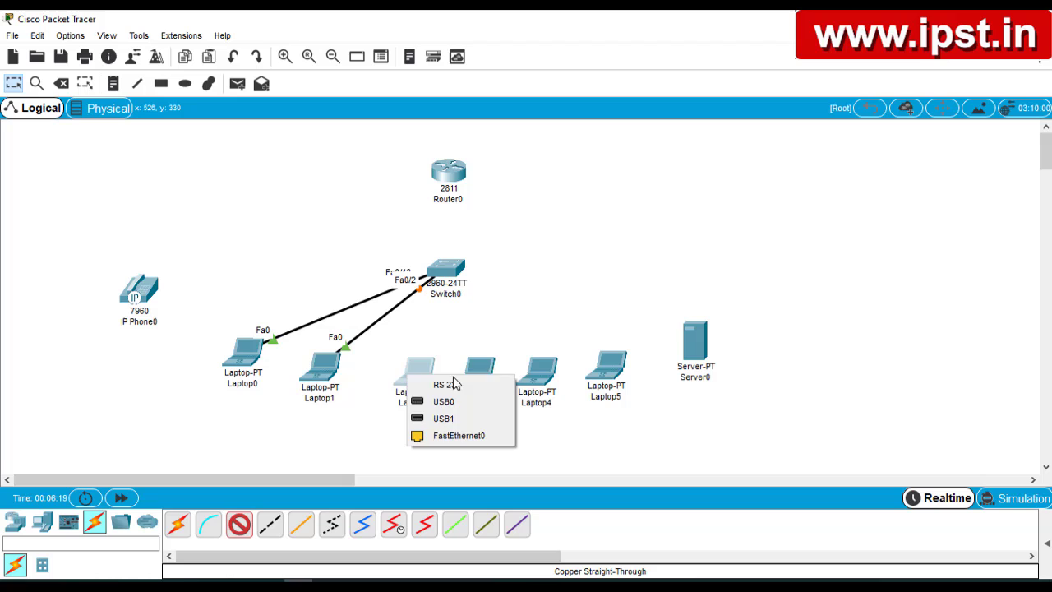
click(453, 436)
click(453, 268)
click(509, 258)
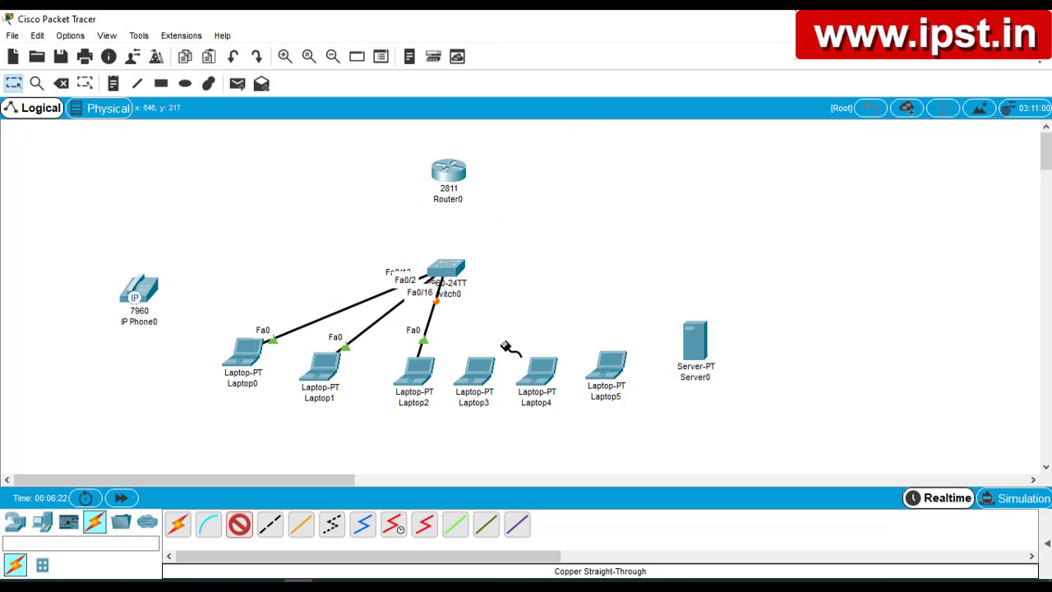
click(477, 372)
click(511, 433)
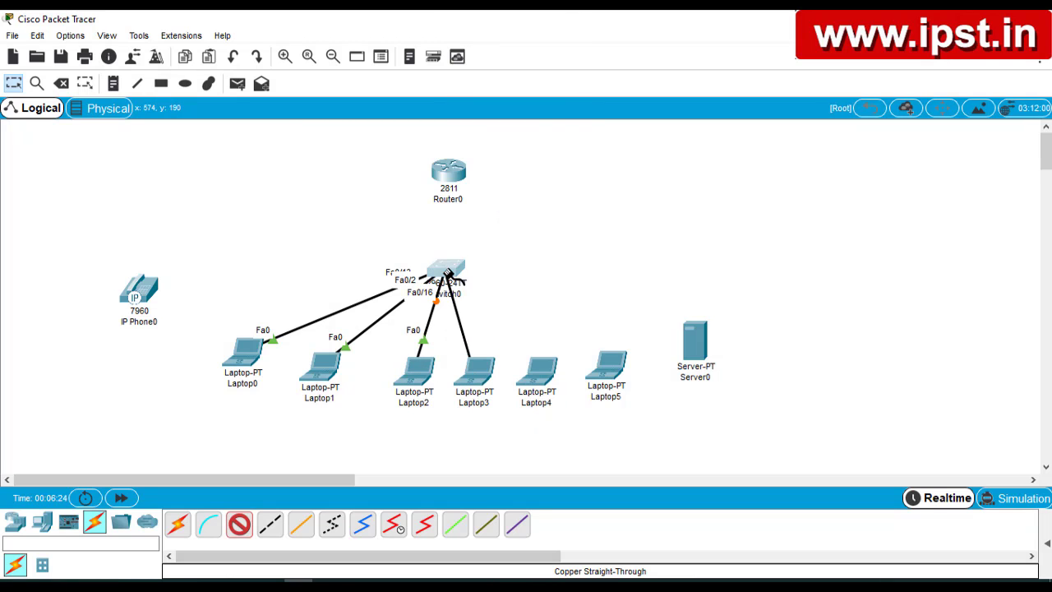
click(448, 271)
click(505, 200)
Cable Laptop4 to switch port FastEthernet0/15 and Laptop5 to FastEthernet0/18, using each laptop's FastEthernet0 port.
click(541, 371)
click(589, 433)
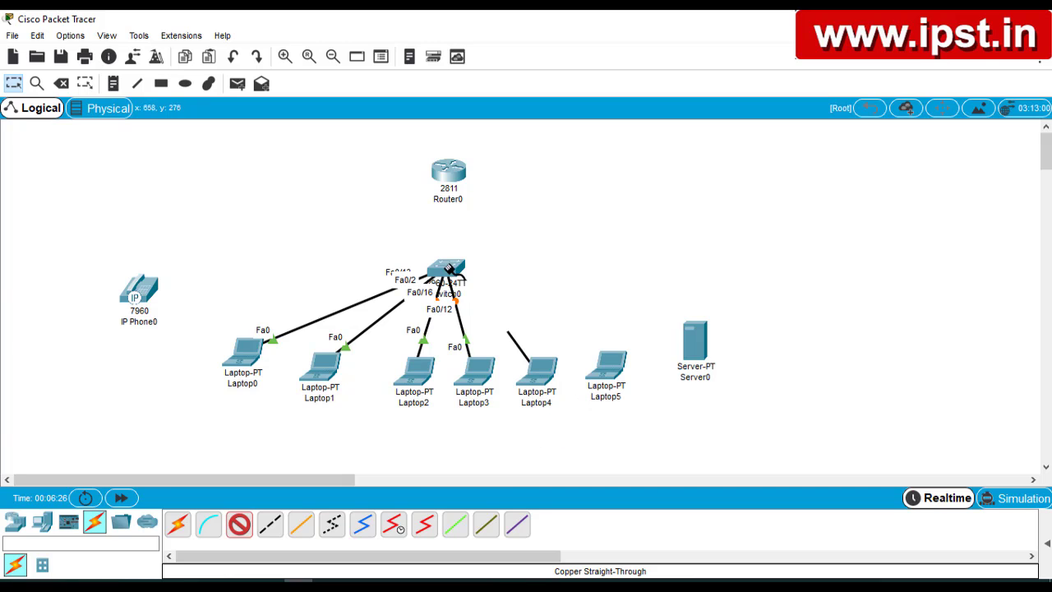
click(448, 269)
click(506, 256)
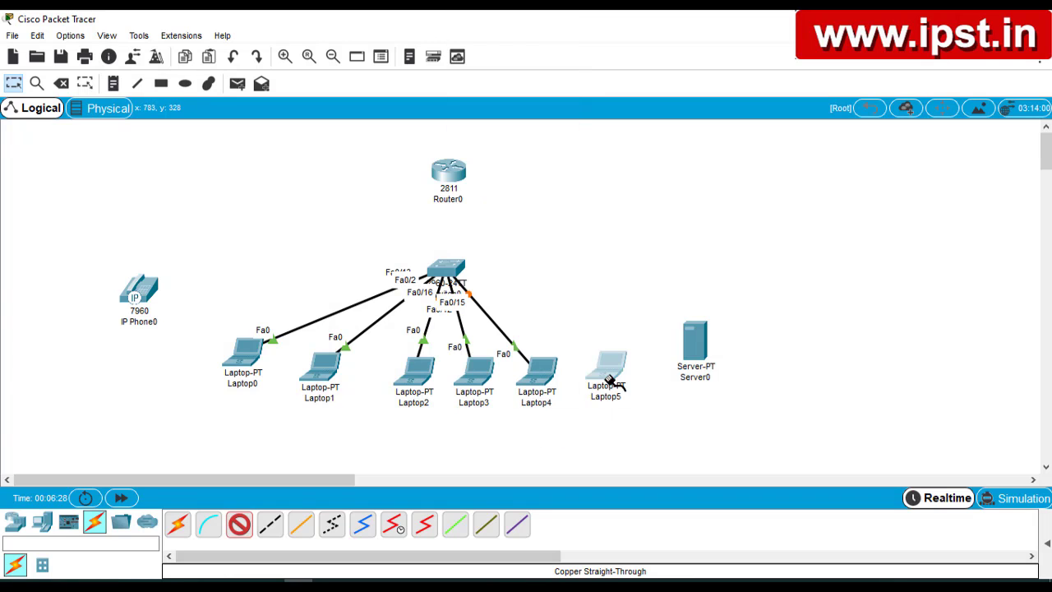
click(607, 370)
click(625, 433)
click(445, 269)
click(492, 252)
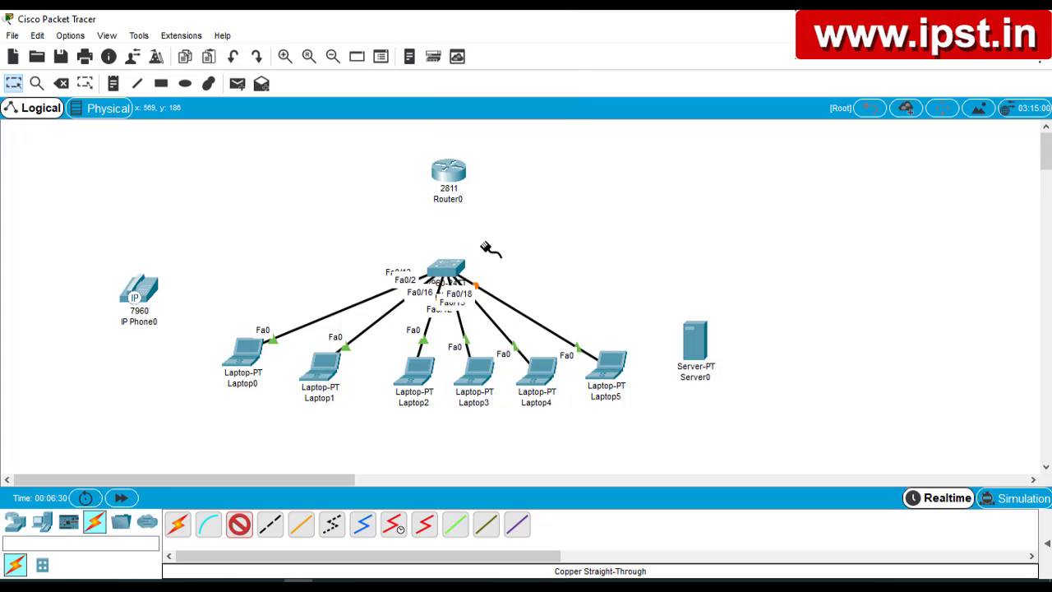
Connect the server's FastEthernet0 port to the switch's FastEthernet0/19 port with a straight-through cable.
click(698, 363)
click(718, 372)
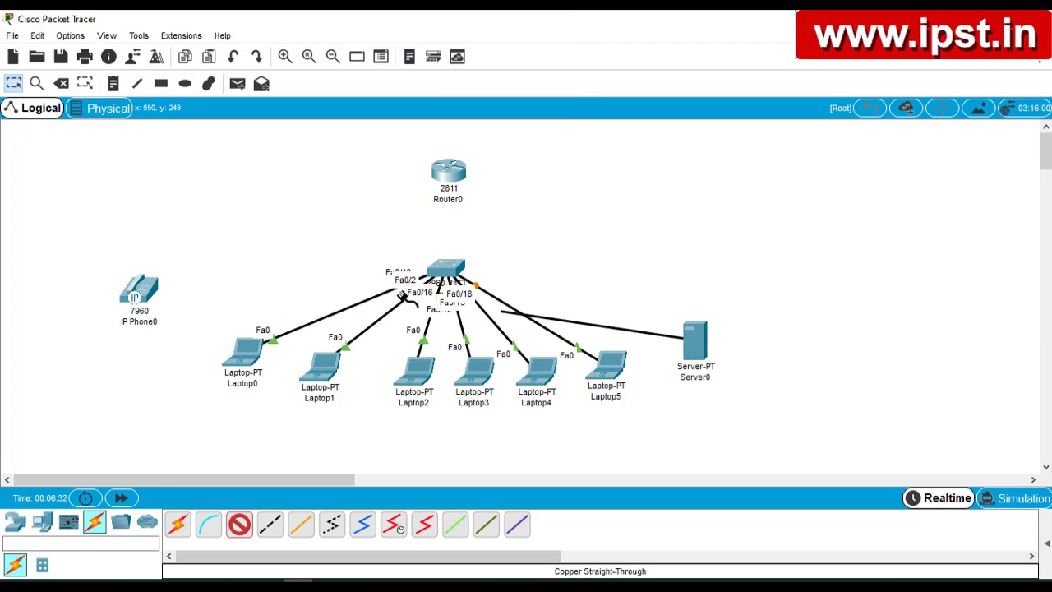
click(448, 271)
click(559, 259)
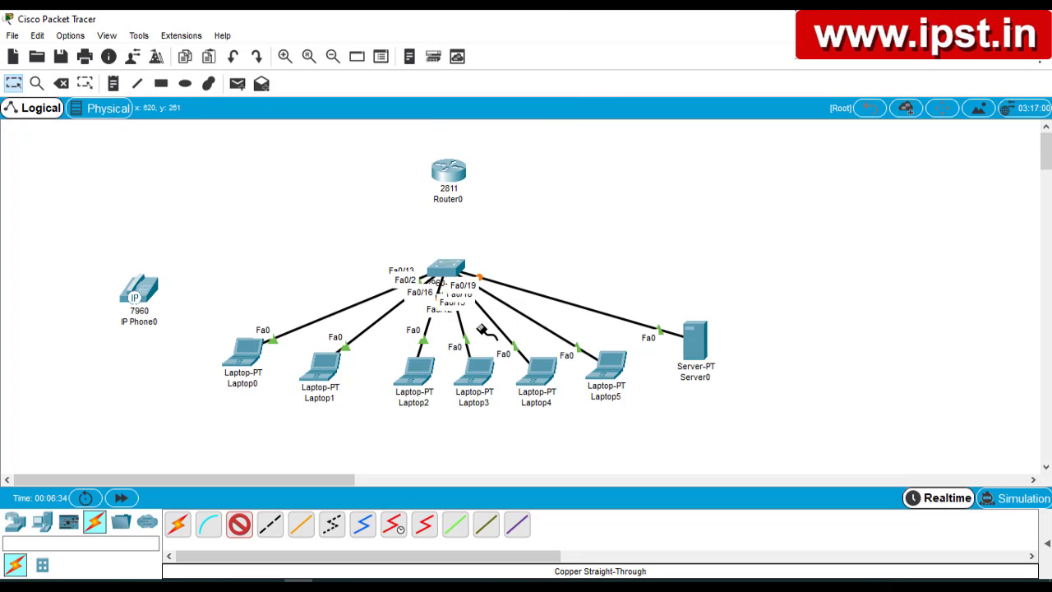
Connect the IP phone's Switch port to the switch's FastEthernet0/11 port with a straight-through cable.
click(145, 288)
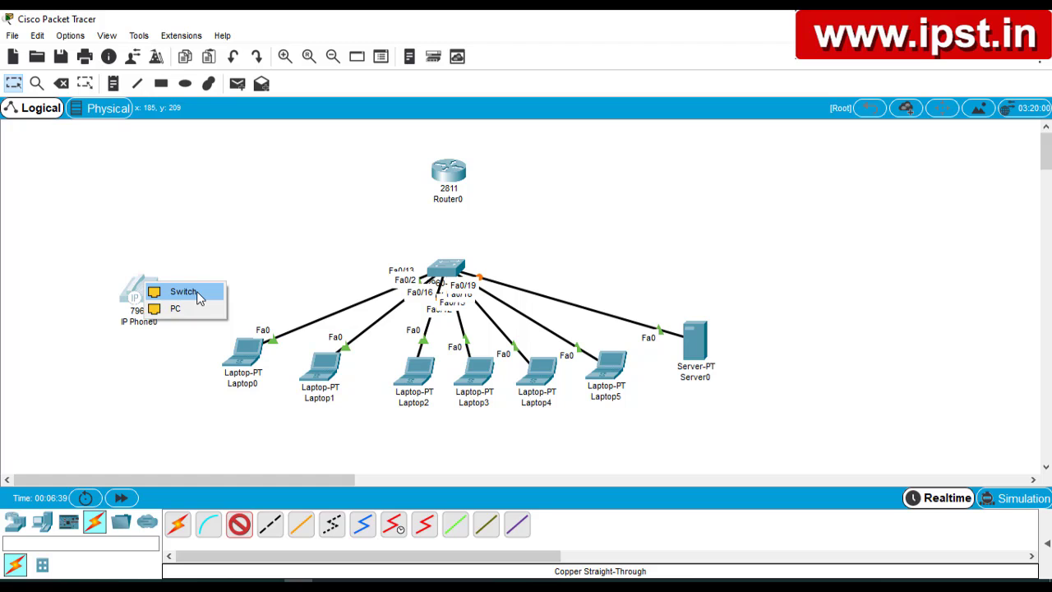
click(183, 292)
click(447, 269)
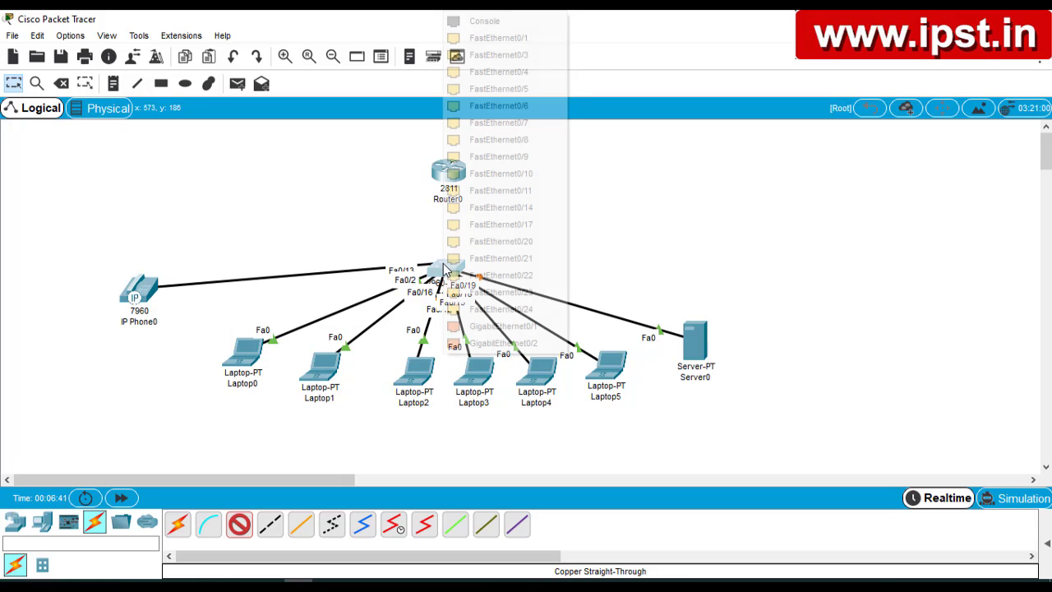
click(513, 191)
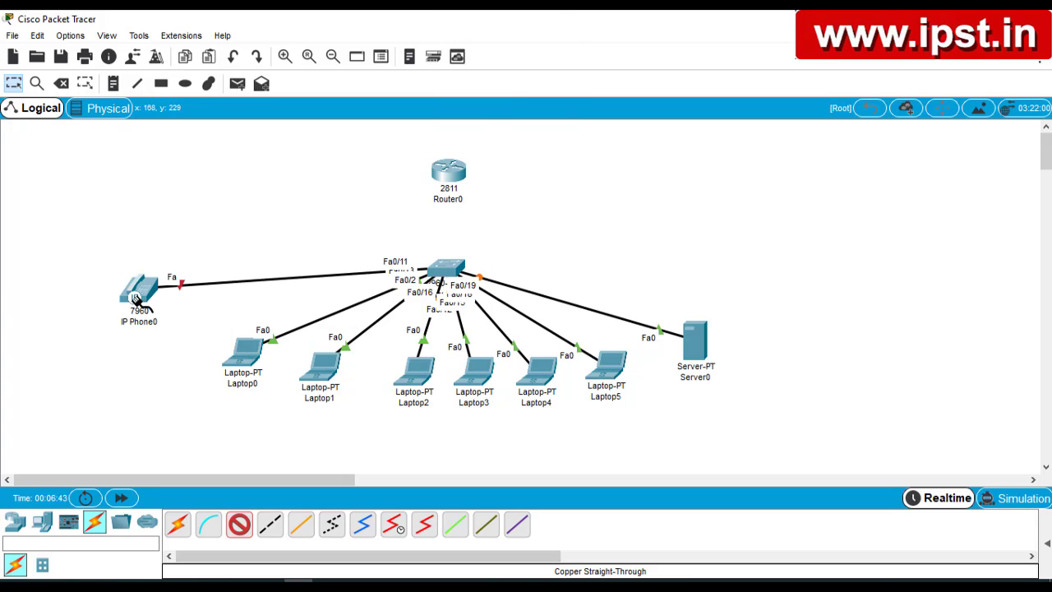
Connect the switch's FastEthernet0/1 port to Router0's FastEthernet0/0 port with a straight-through cable.
mouse_move(146, 296)
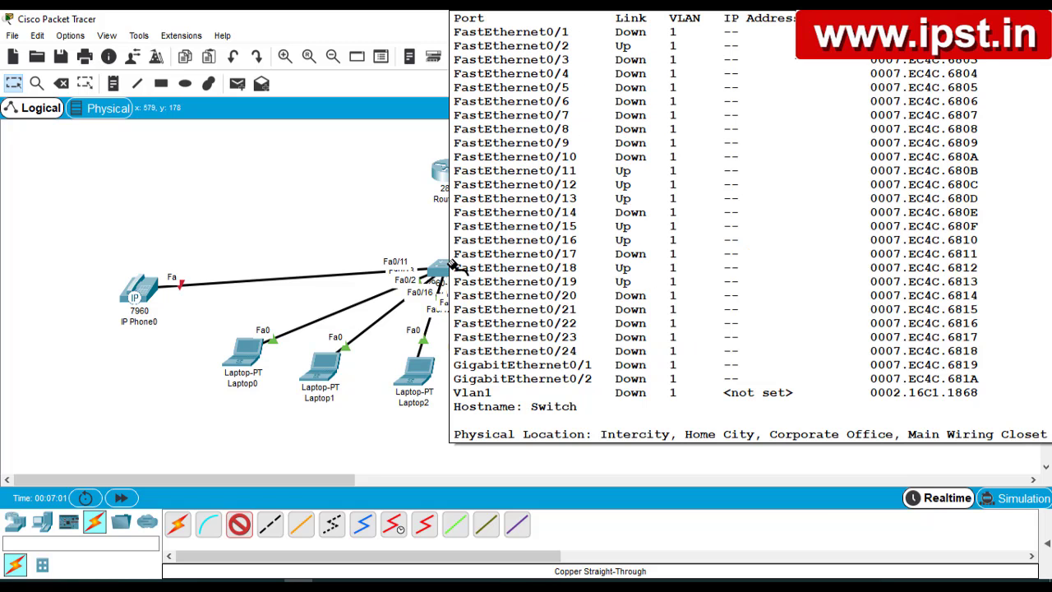
click(447, 265)
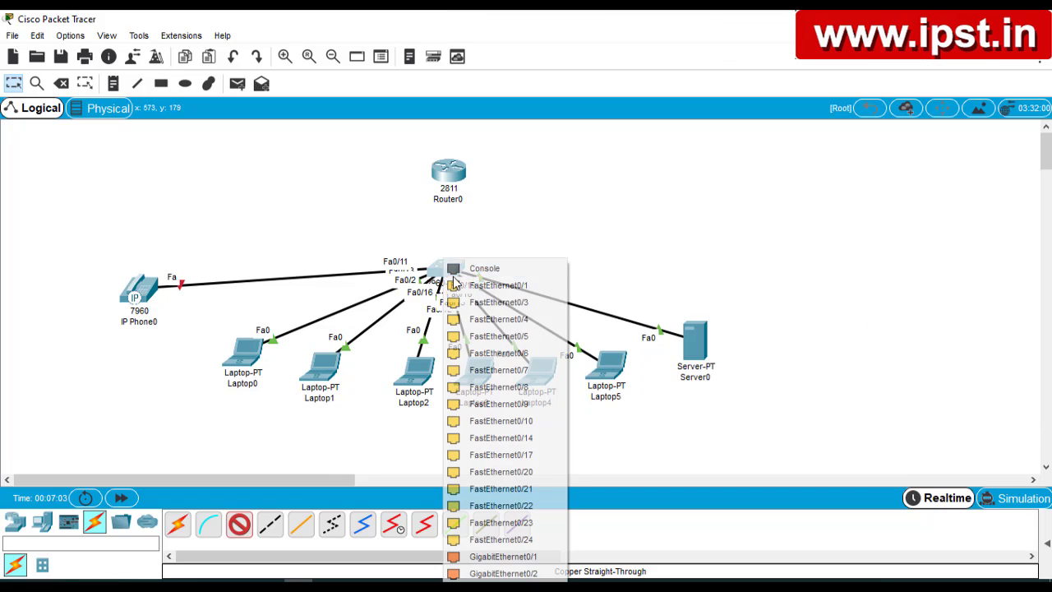
click(493, 286)
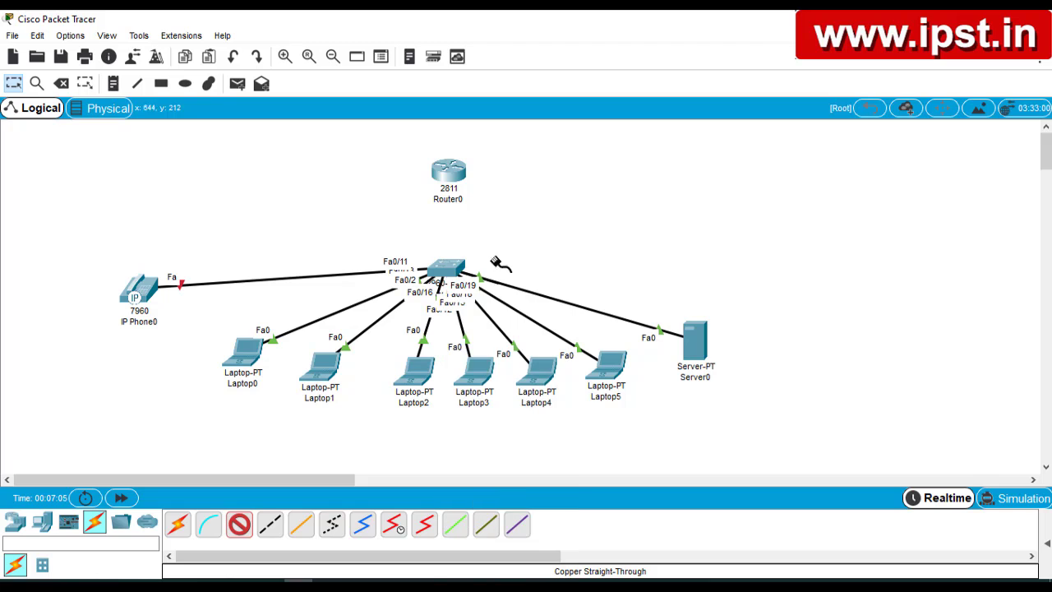
click(448, 171)
click(504, 216)
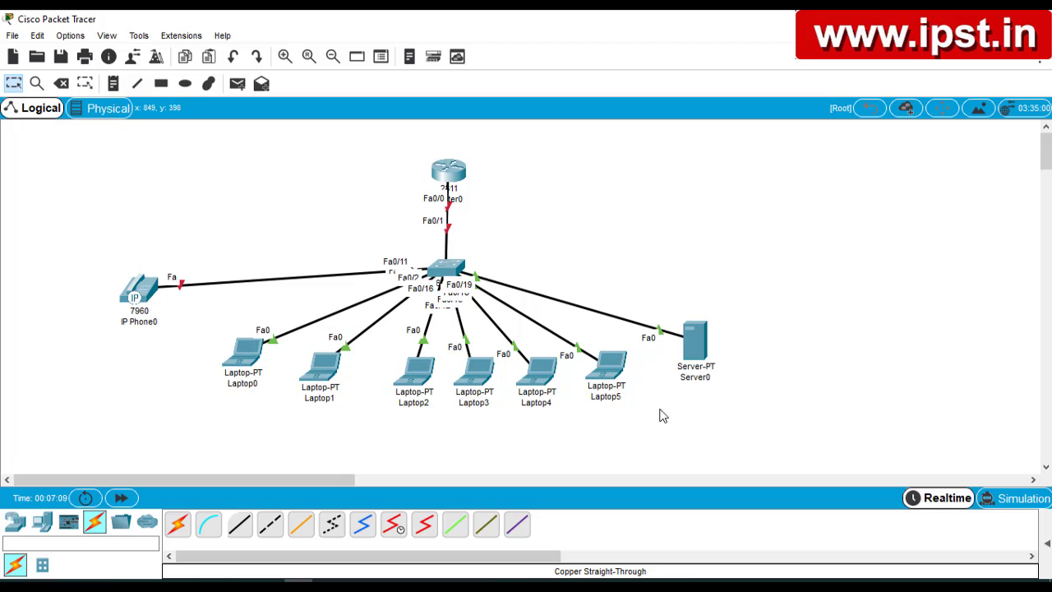
Rearrange the server, Laptop0 to Laptop5 and the IP phone into a wider arc below the switch.
drag(706, 364, 743, 356)
drag(612, 374, 637, 373)
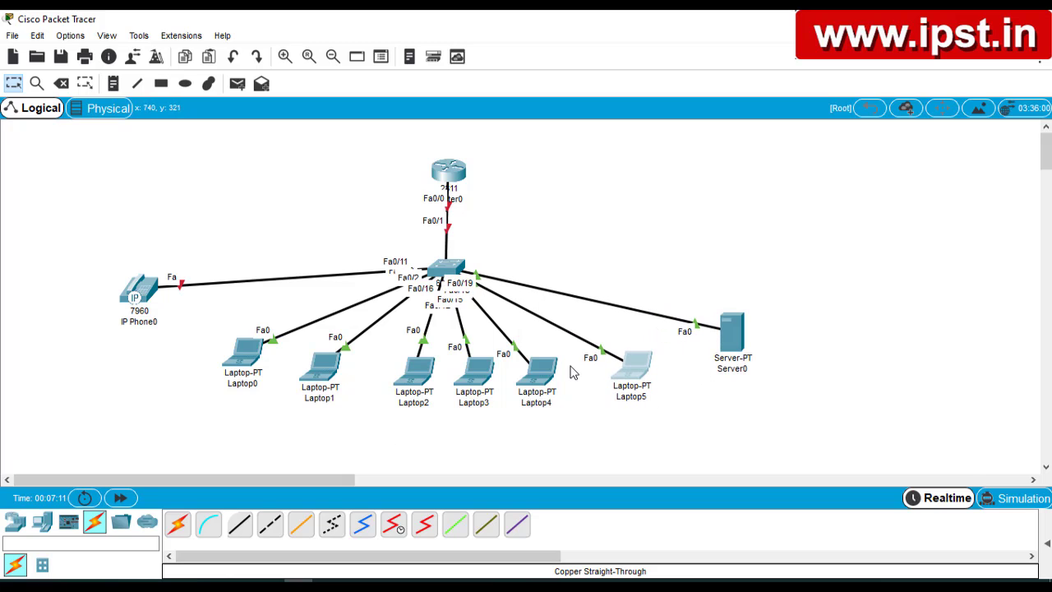
drag(529, 368, 554, 391)
drag(456, 371, 476, 403)
drag(409, 385, 395, 434)
drag(329, 380, 321, 417)
drag(249, 356, 232, 387)
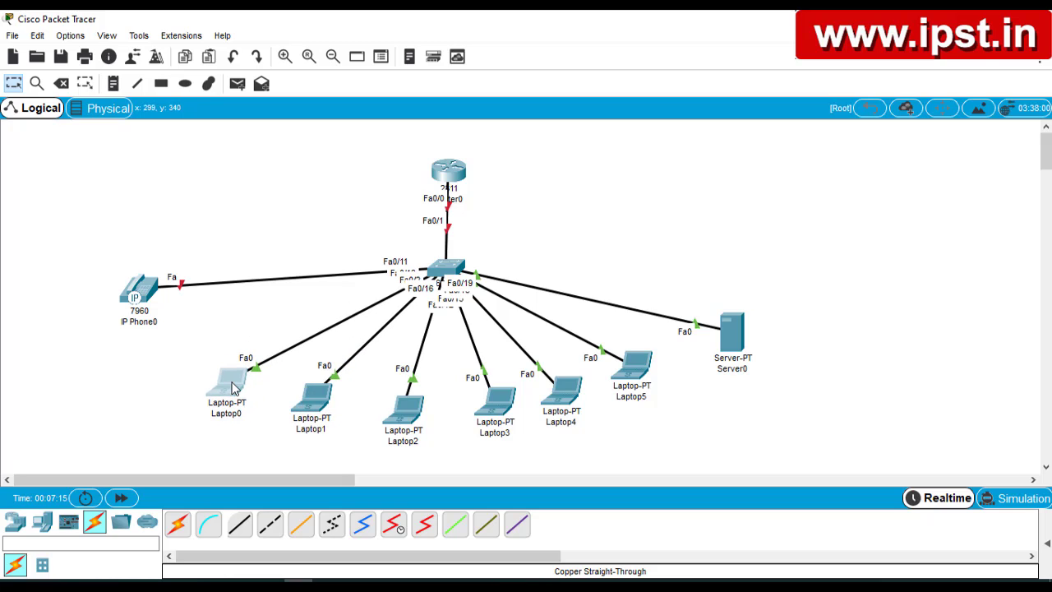
drag(139, 297, 167, 326)
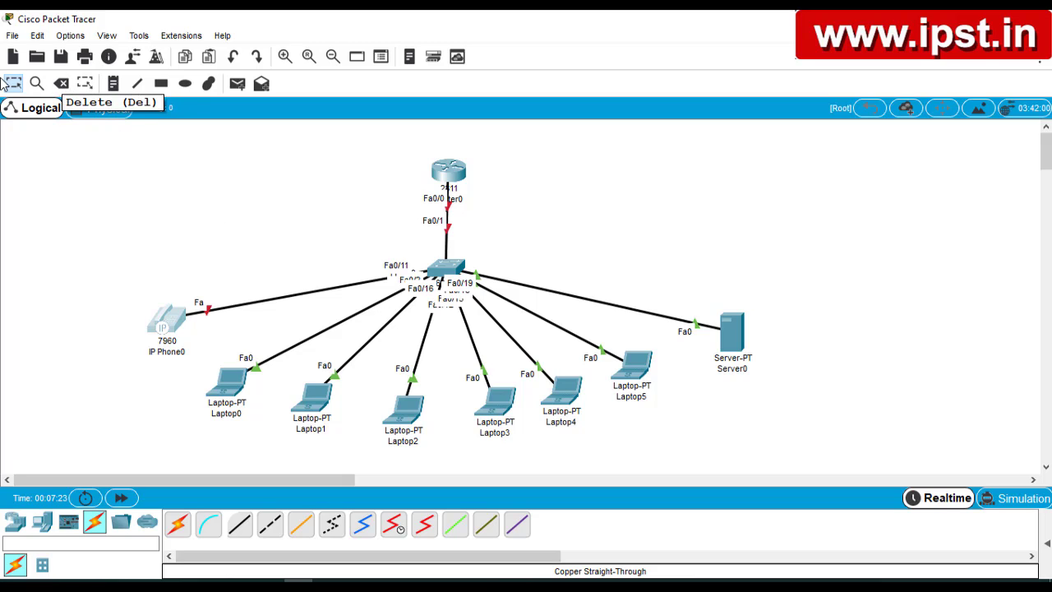
Delete the IP phone, Laptop0, and the cables linking Laptop1 and the server to the switch.
click(62, 84)
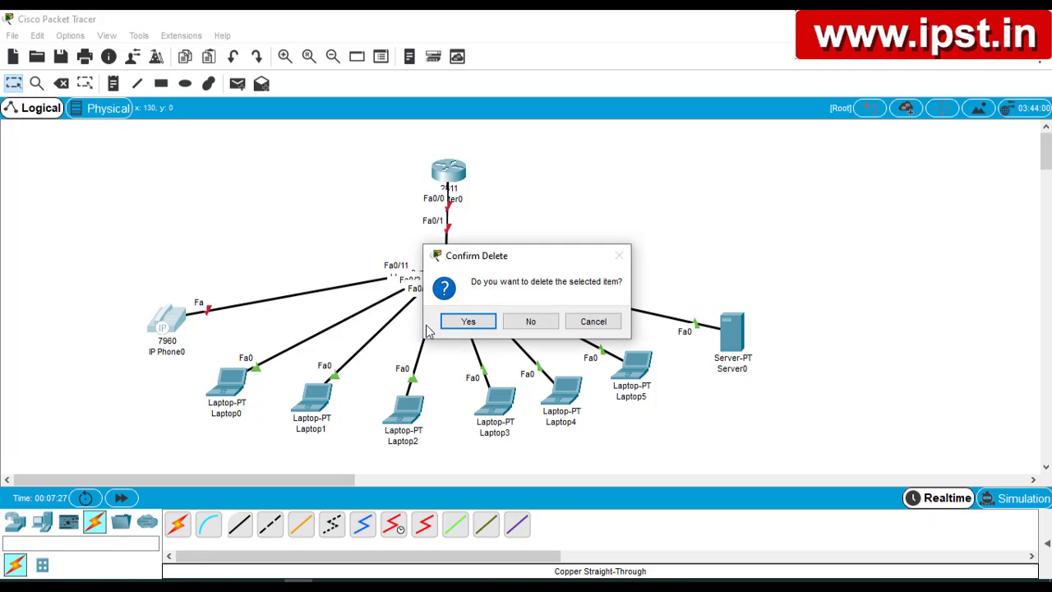
click(531, 323)
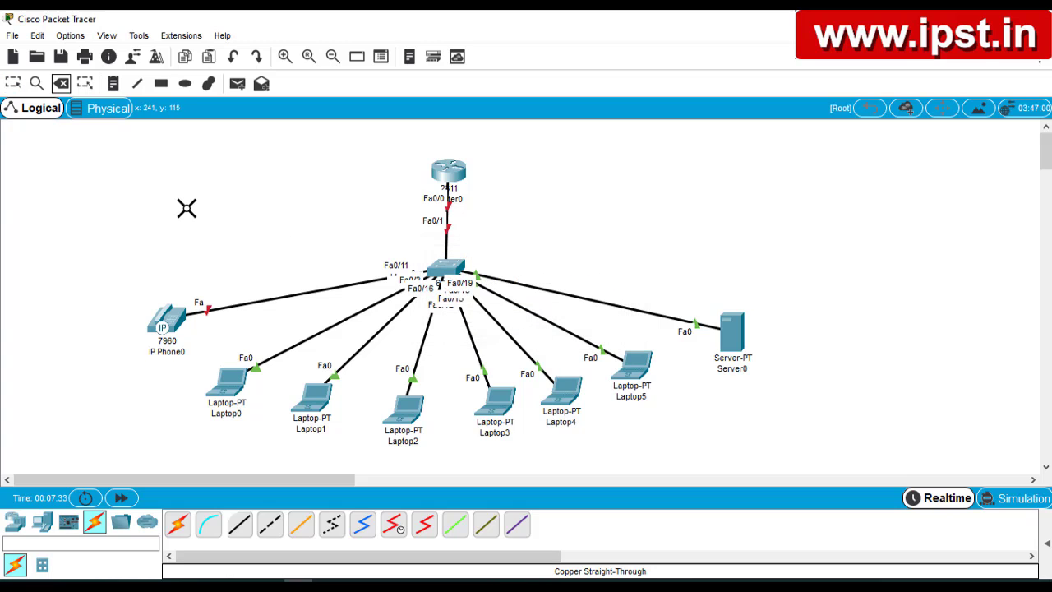
click(173, 317)
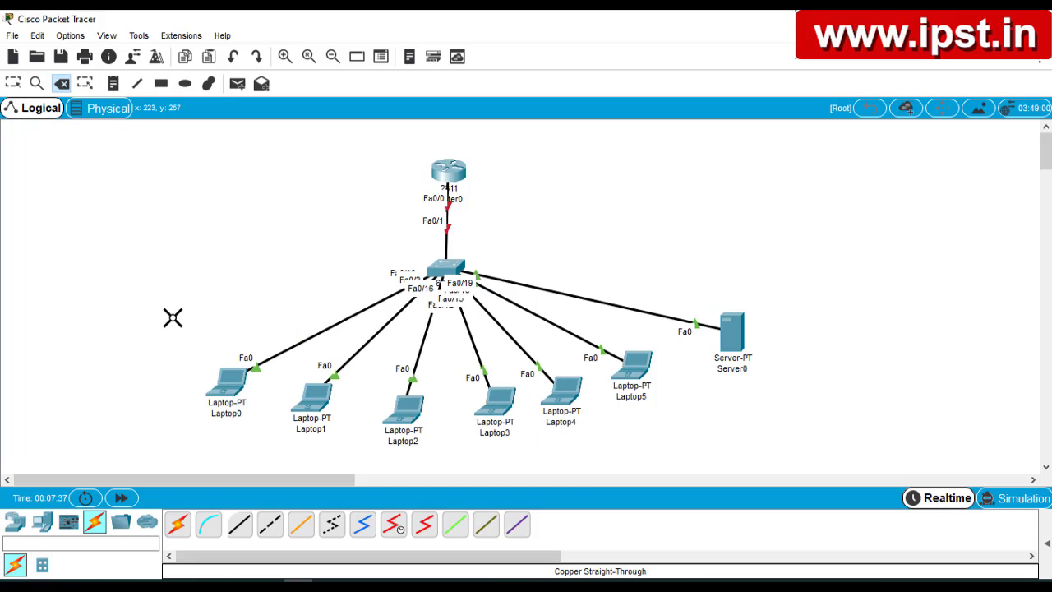
click(233, 399)
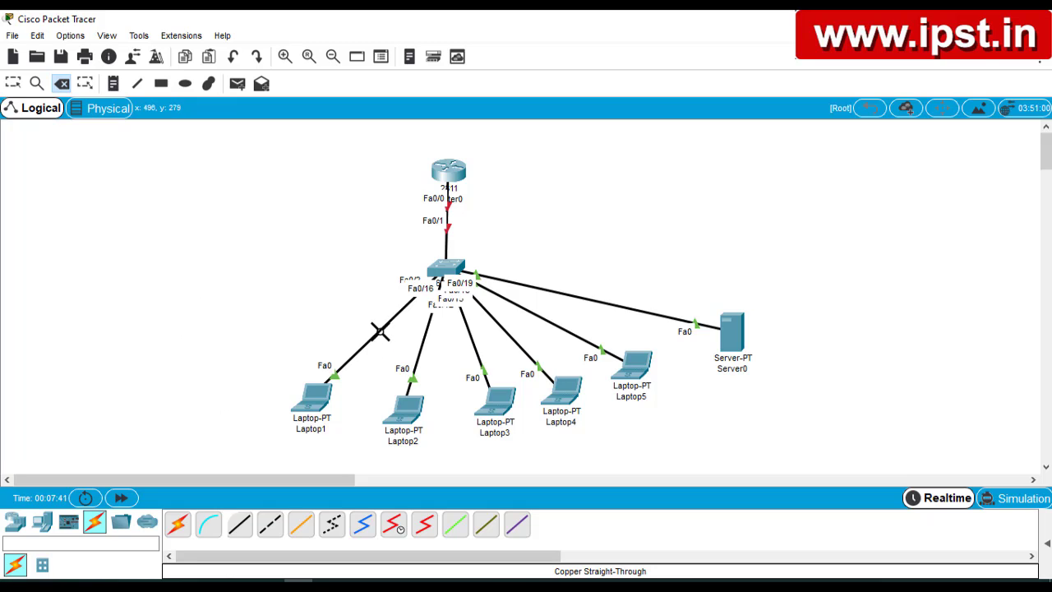
click(380, 330)
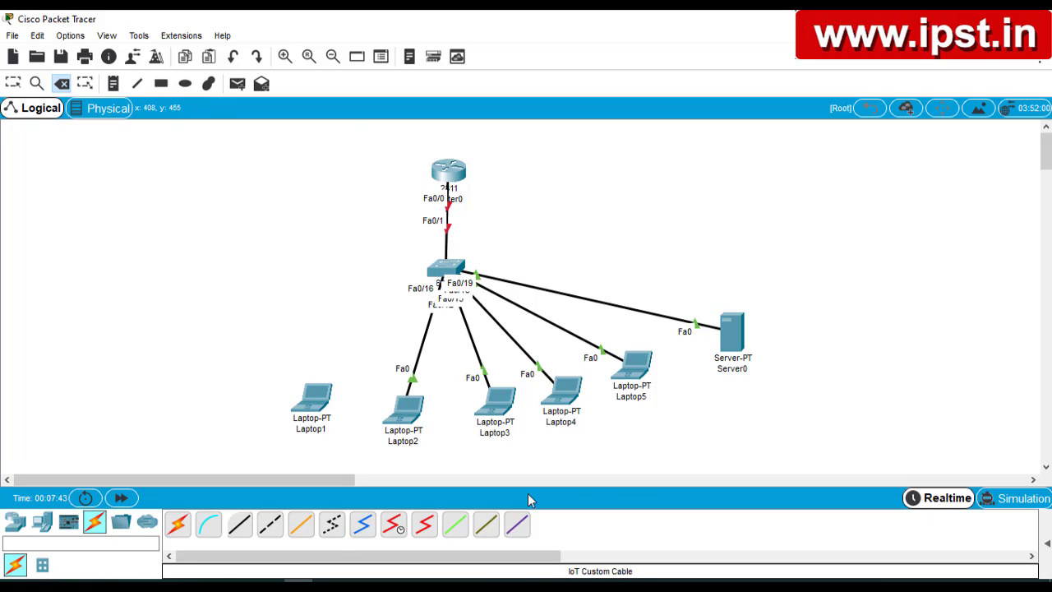
click(600, 303)
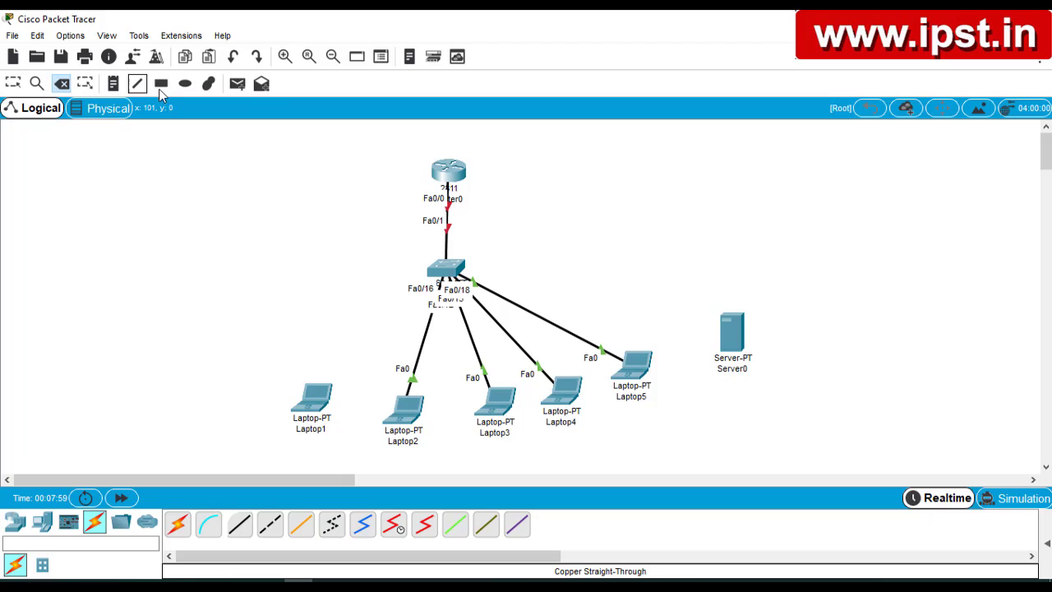
Return to selection mode and shift the server, Laptop1 and Router0 slightly up and to the left.
click(12, 83)
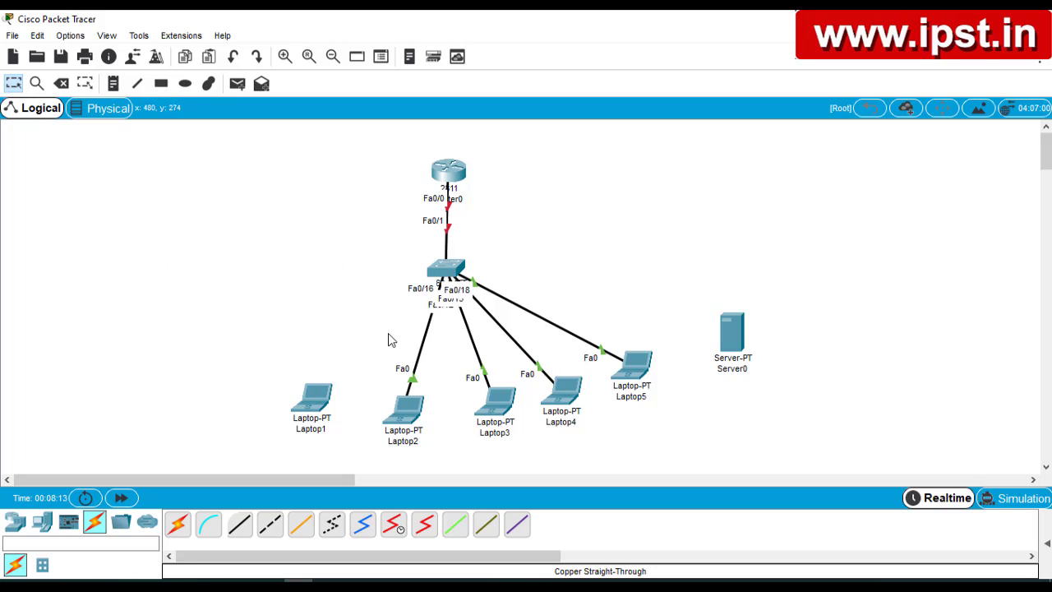
drag(736, 329, 732, 324)
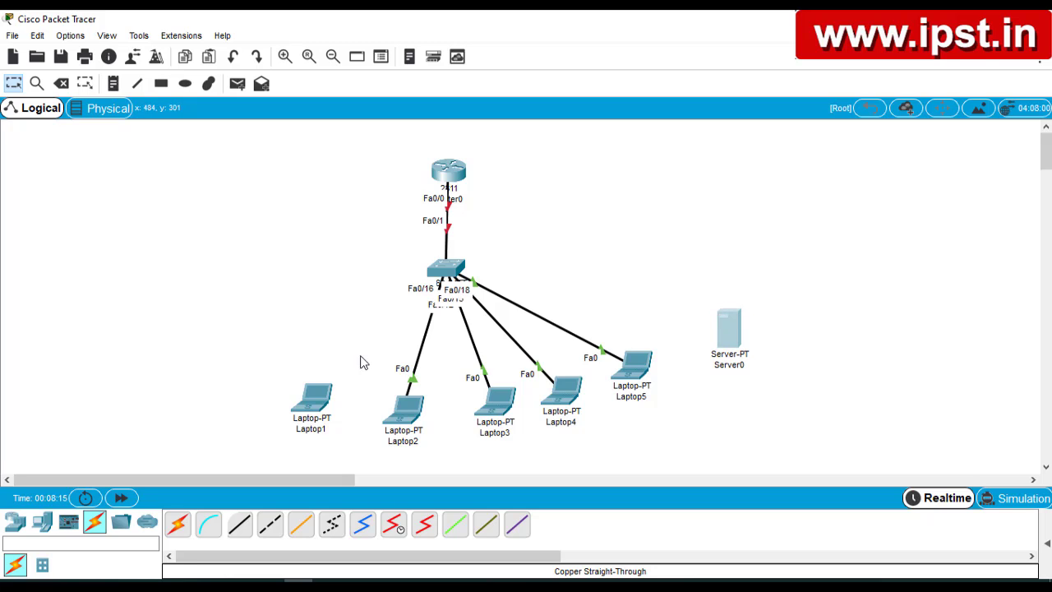
click(304, 401)
drag(304, 405, 294, 398)
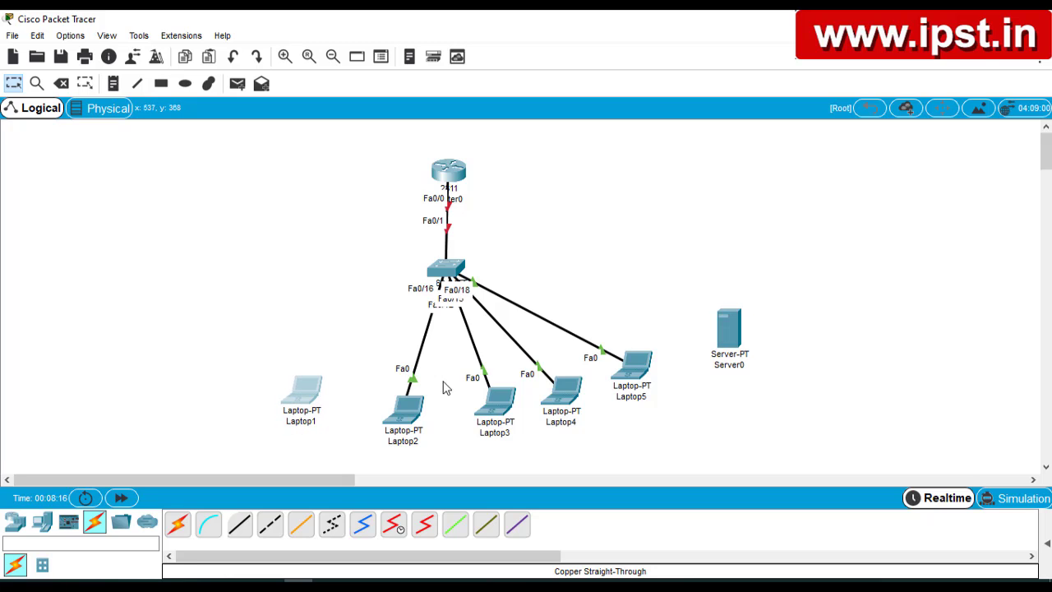
click(449, 186)
drag(449, 181, 446, 175)
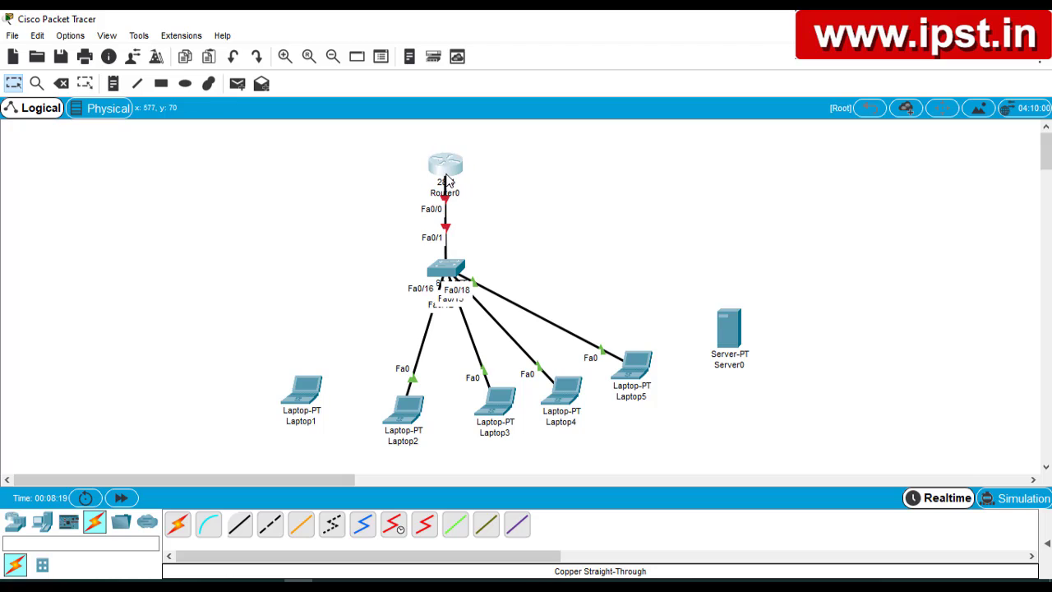
click(518, 211)
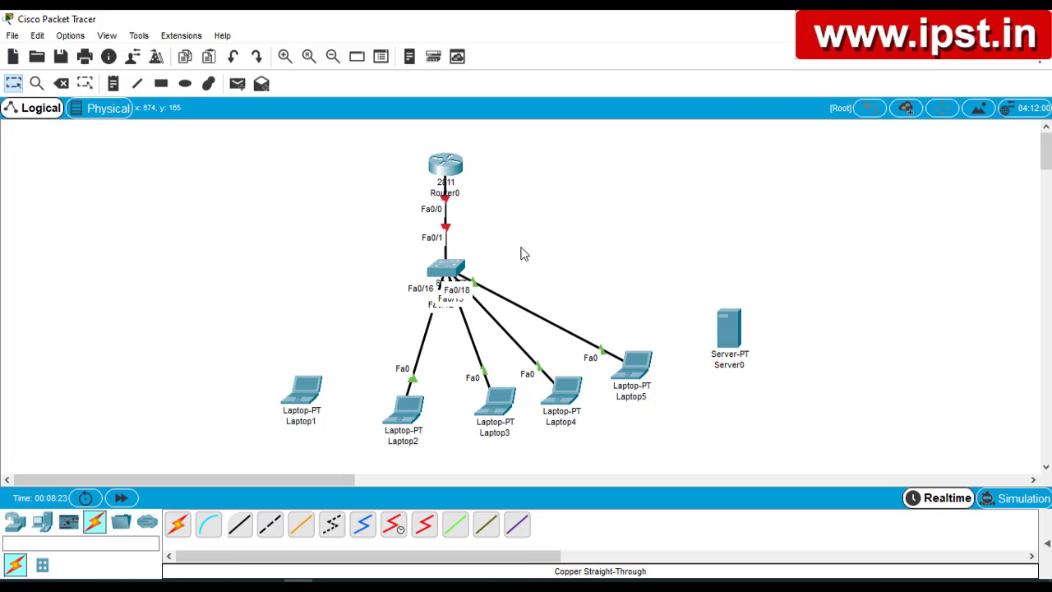
Place a two-line note reading 192.168.10.0 and 255.255.255.0 beside the link between the router and the switch.
click(114, 85)
click(488, 213)
text(19)
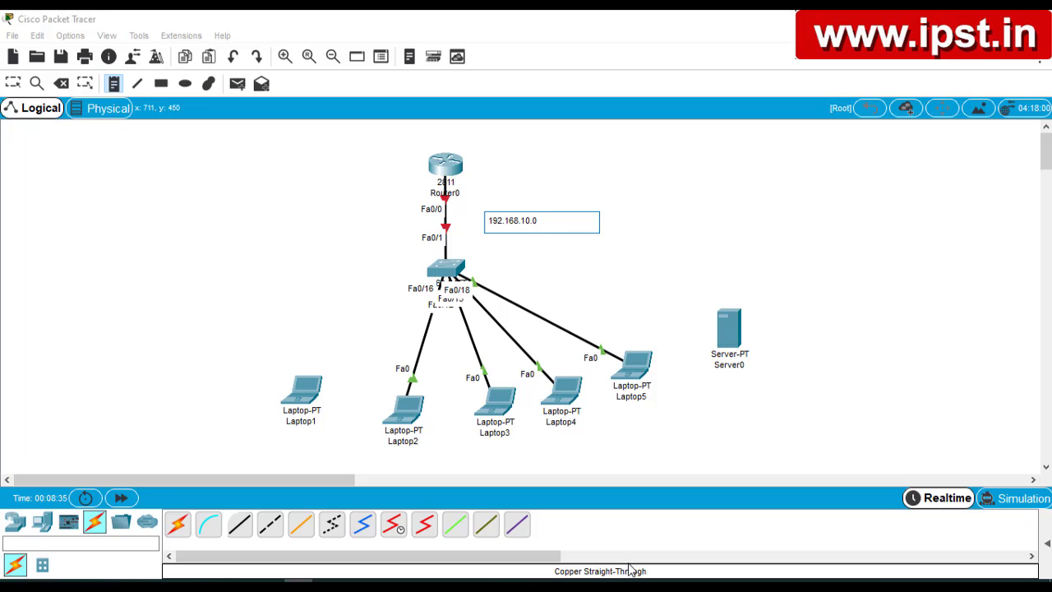
text(2.168.10.0)
key(Return)
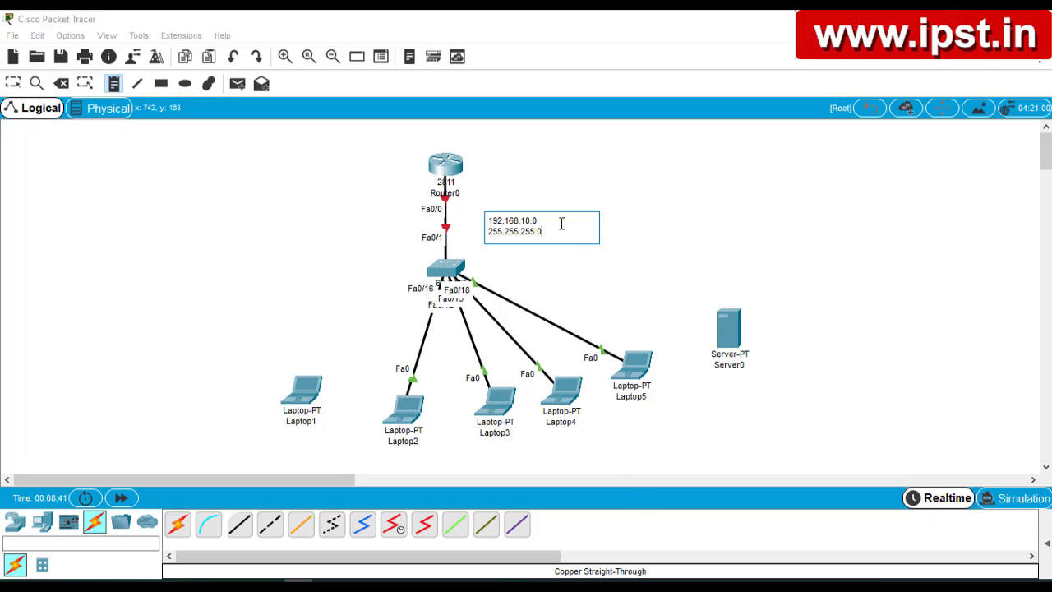
Add the note 192.168.10.100 beside the server and 192.168.10.101 directly beneath Laptop5's label.
click(768, 312)
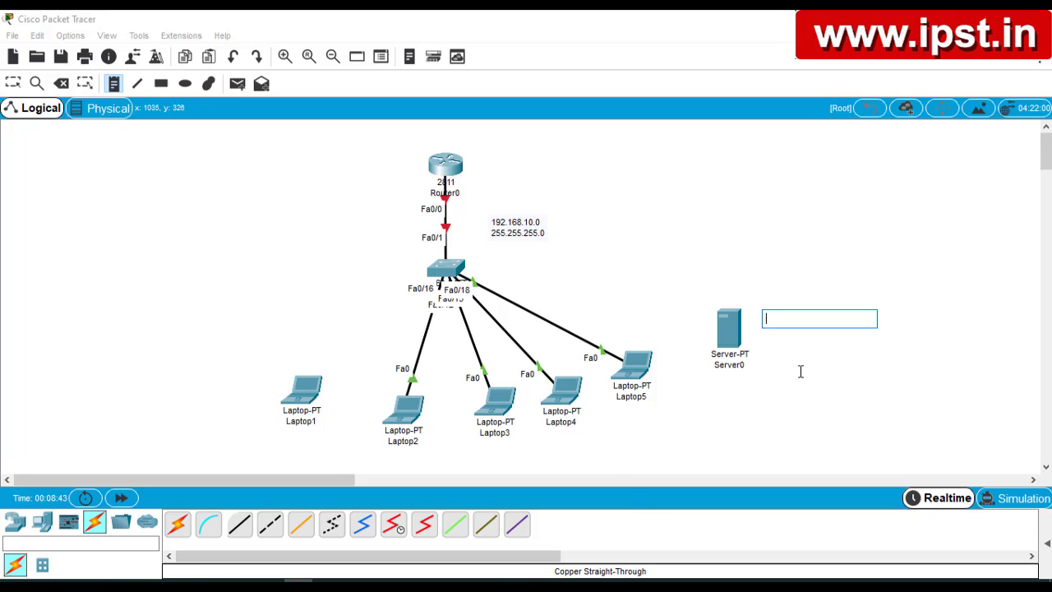
text(192.168.10.100)
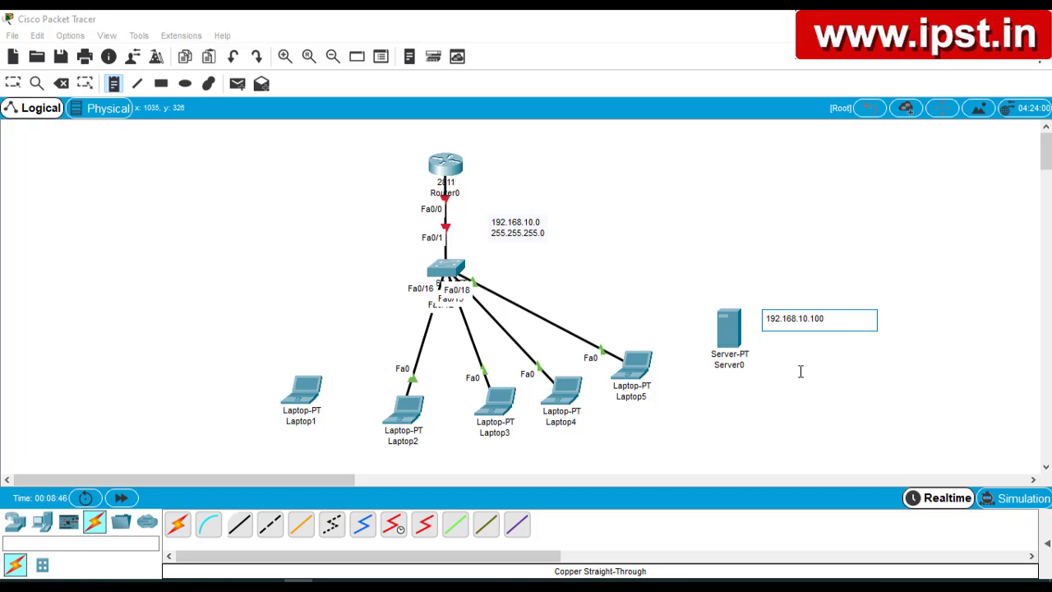
click(631, 417)
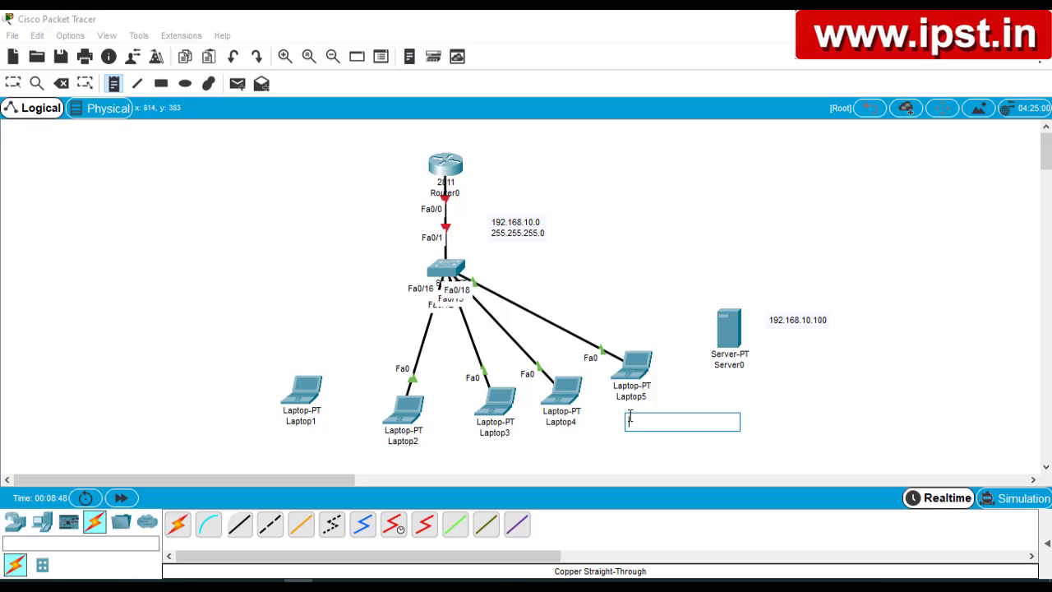
text(192.168.10.101)
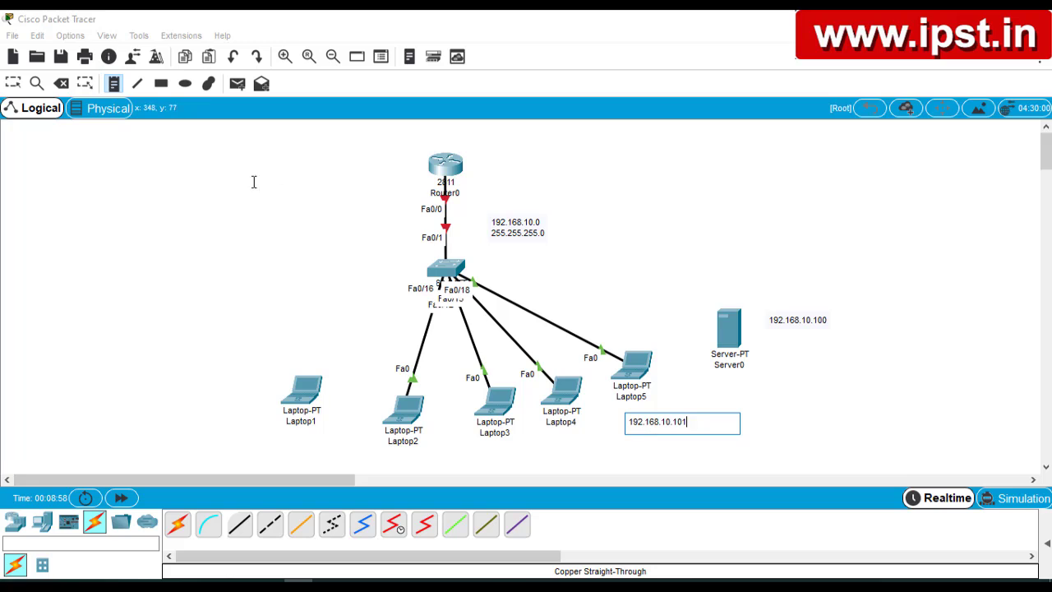
click(13, 83)
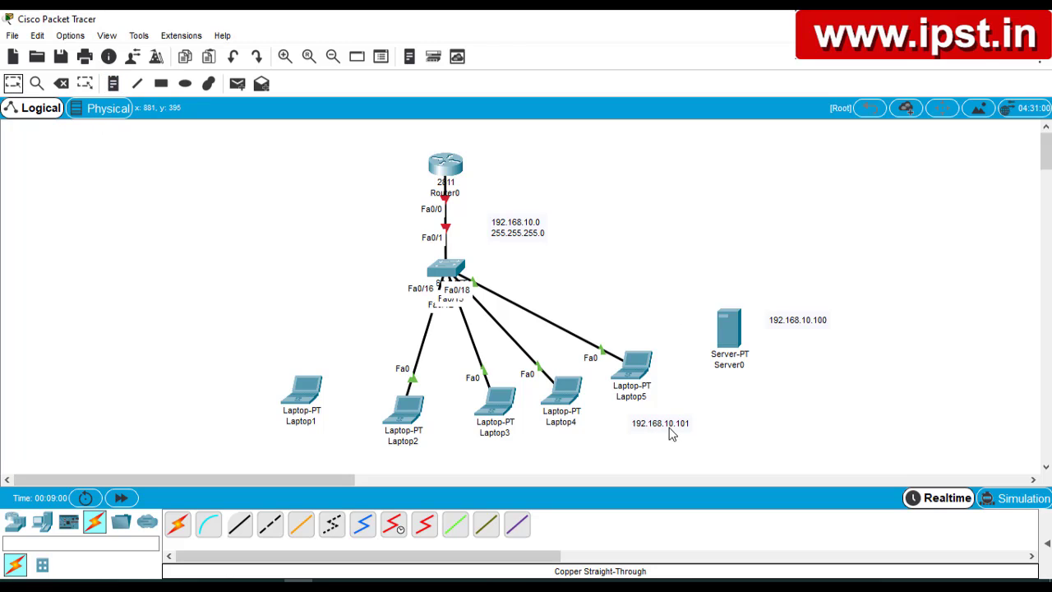
drag(670, 429, 672, 418)
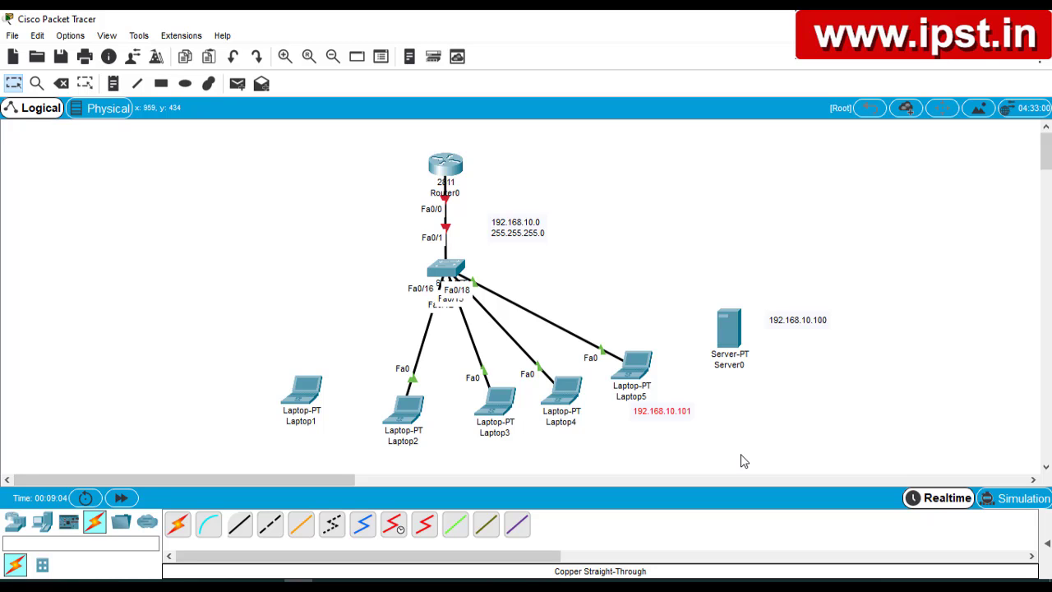
drag(43, 128, 869, 398)
Draw two rectangles filled with pink #ff557f, one behind Laptop3, Laptop4 and Laptop5 and one behind Laptop1 and Laptop2.
click(162, 85)
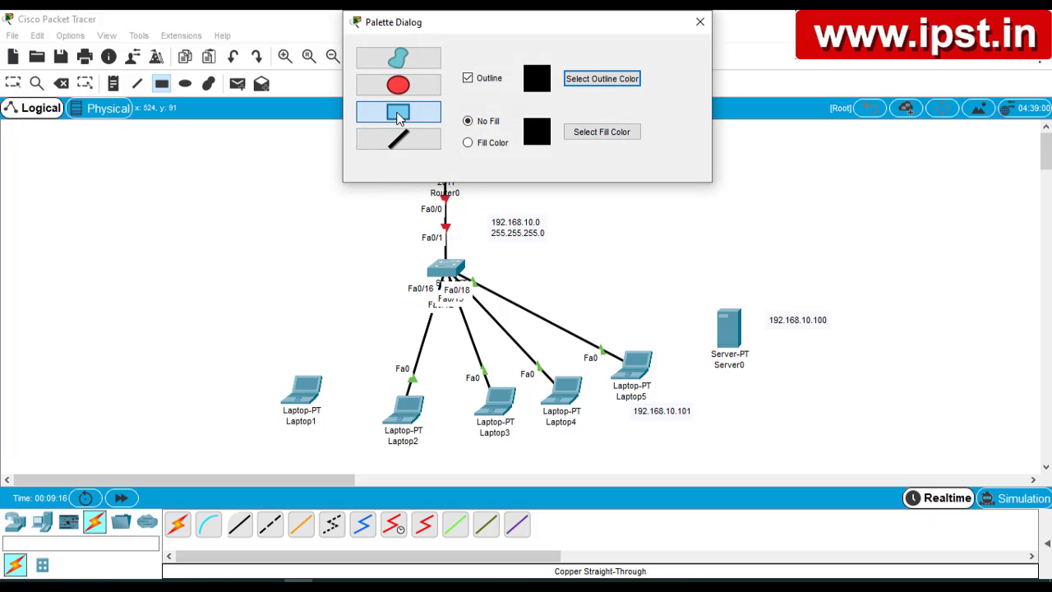
click(473, 149)
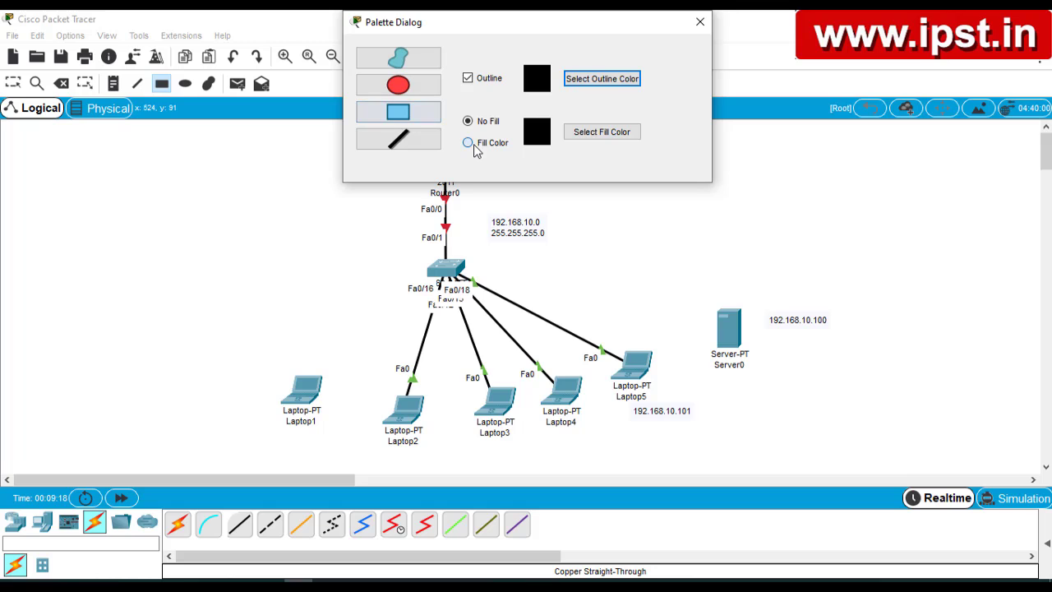
click(577, 136)
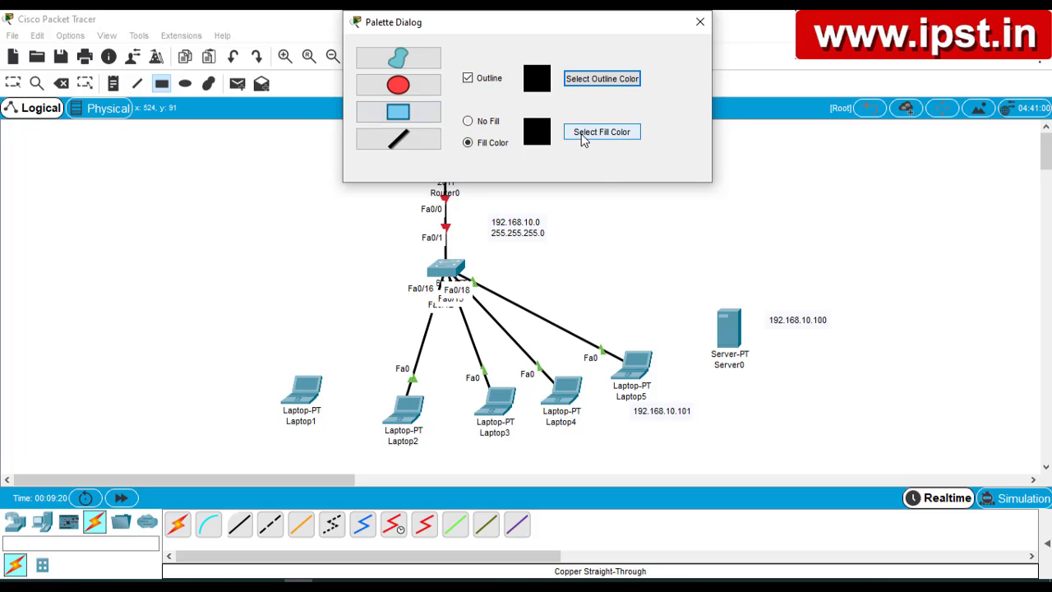
click(409, 251)
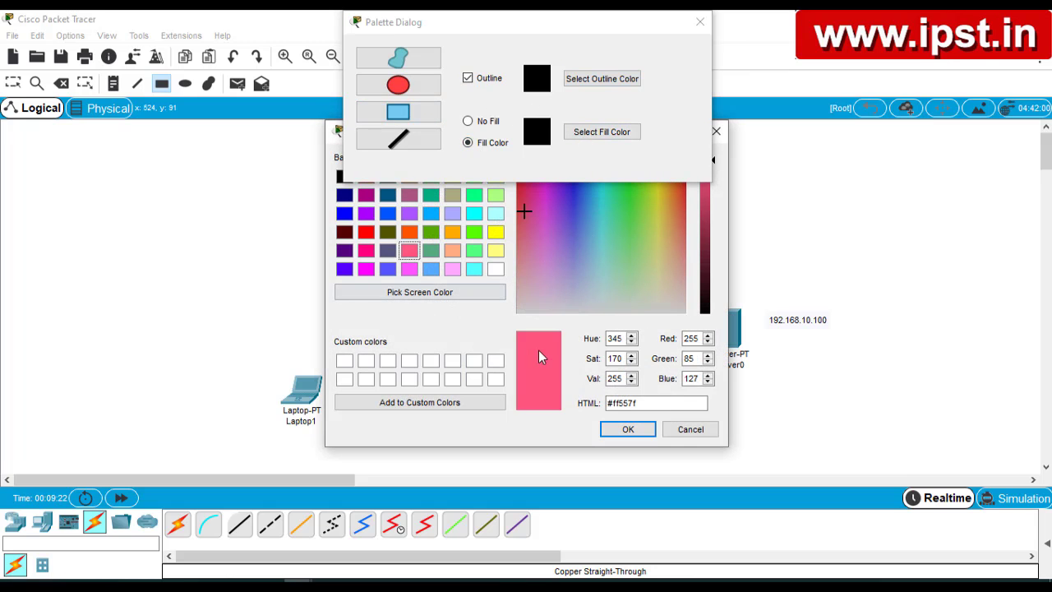
click(618, 429)
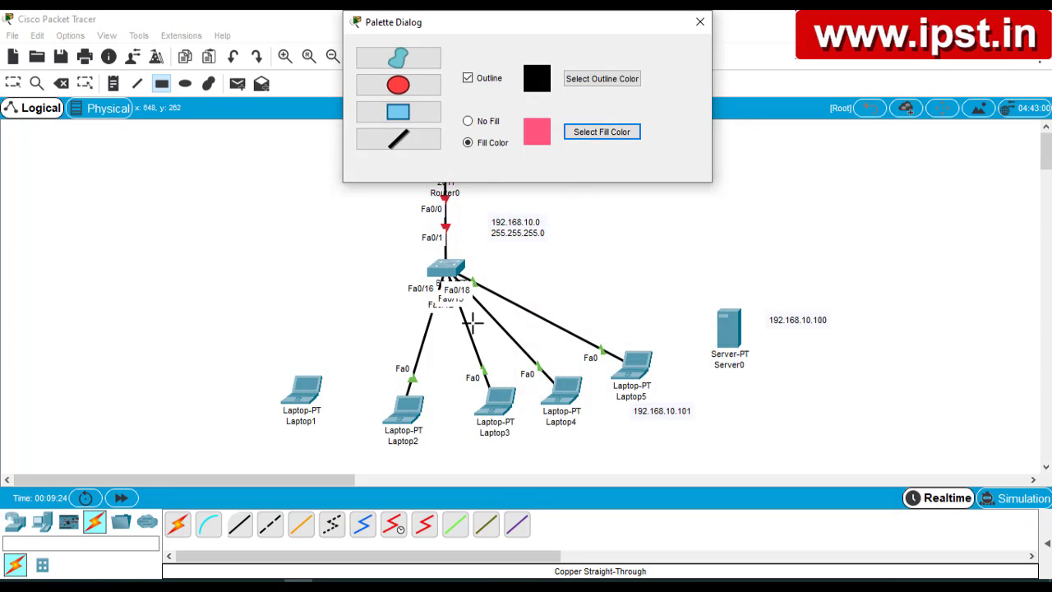
drag(458, 334, 709, 452)
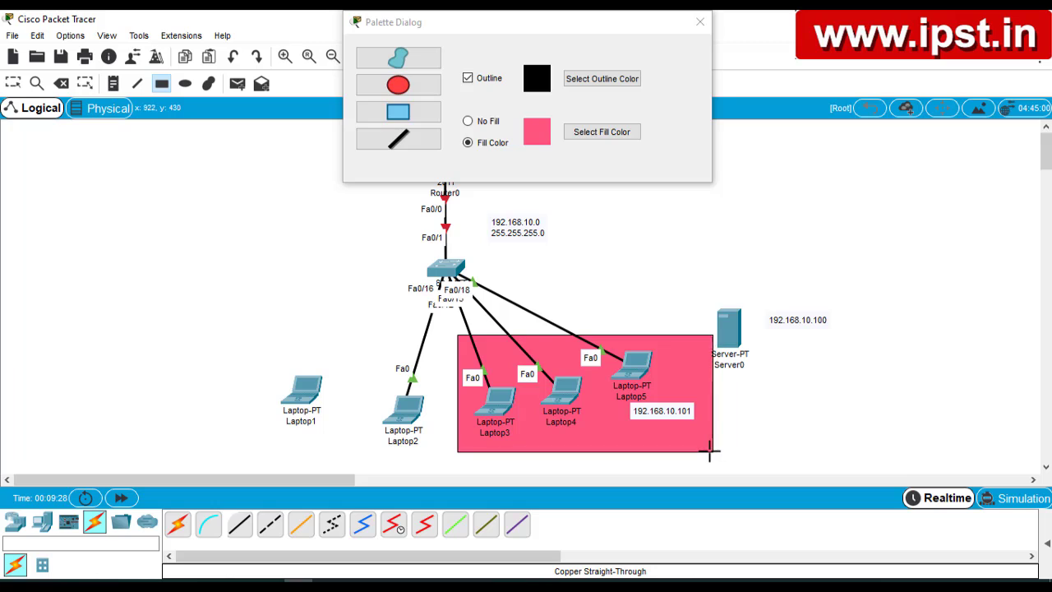
click(700, 21)
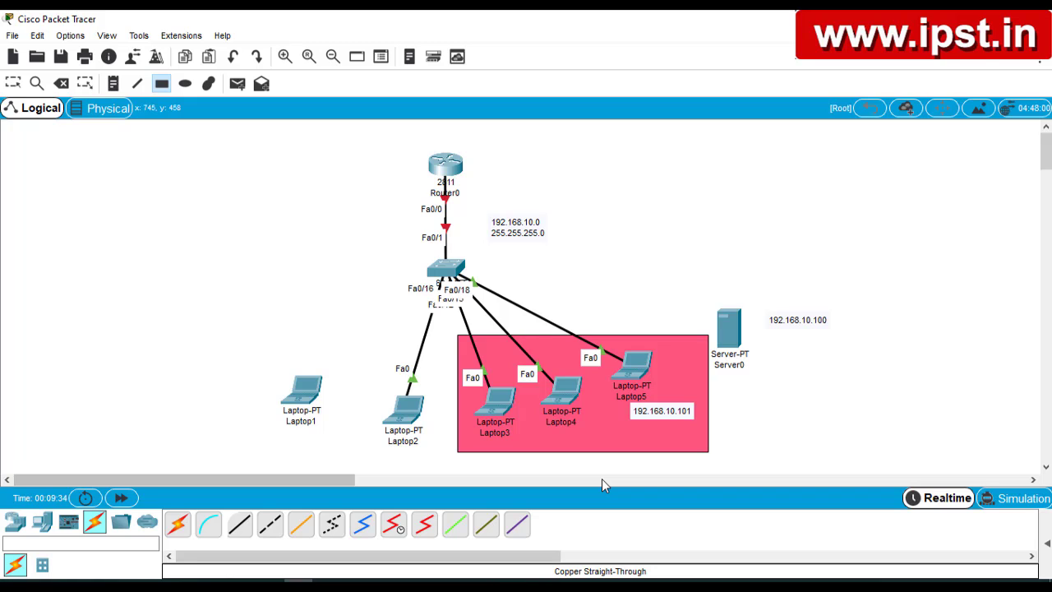
drag(256, 345, 434, 462)
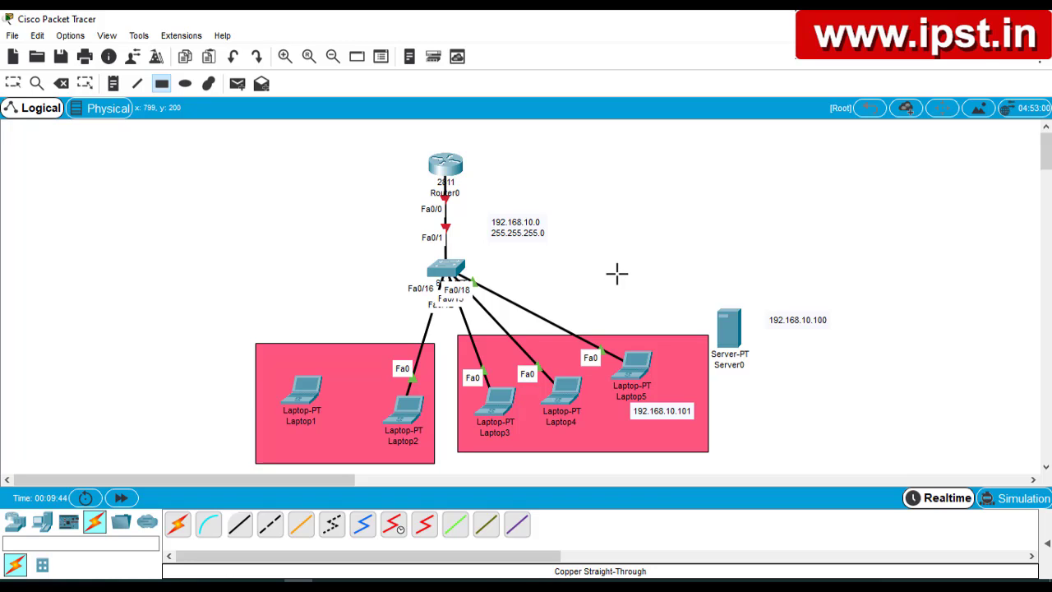
Draw a green-filled ellipse with a black outline behind Router0, the switch and the 192.168.10.0 note, then close the palette.
click(182, 88)
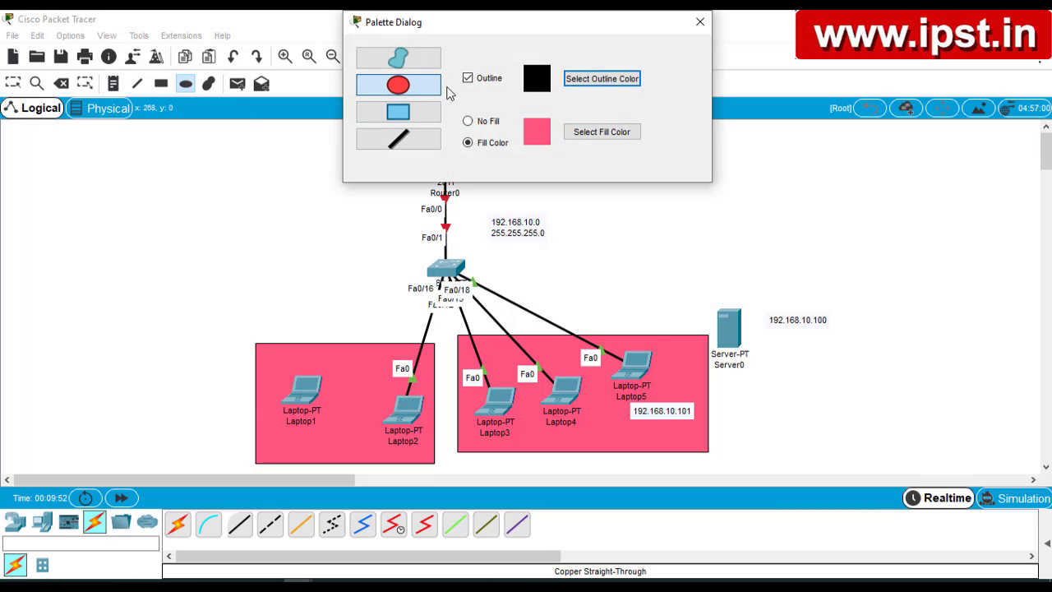
click(595, 136)
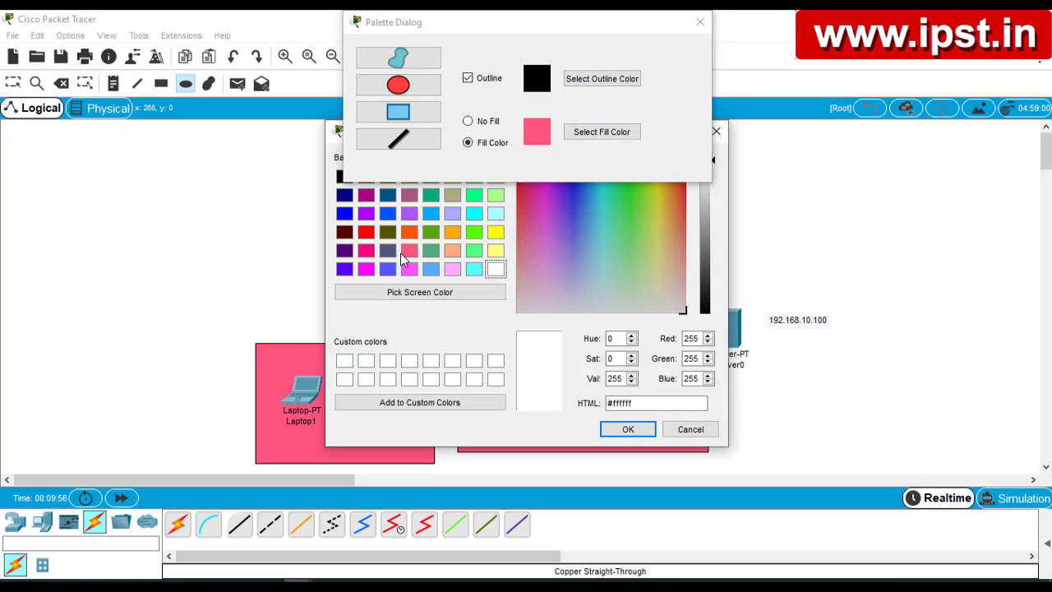
click(430, 234)
click(628, 429)
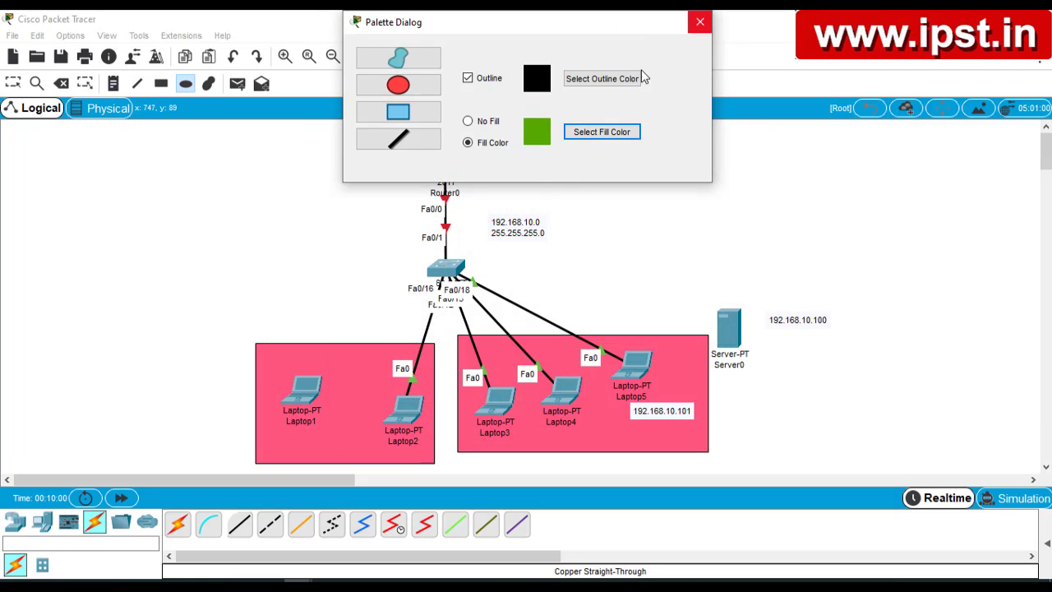
drag(469, 24, 921, 411)
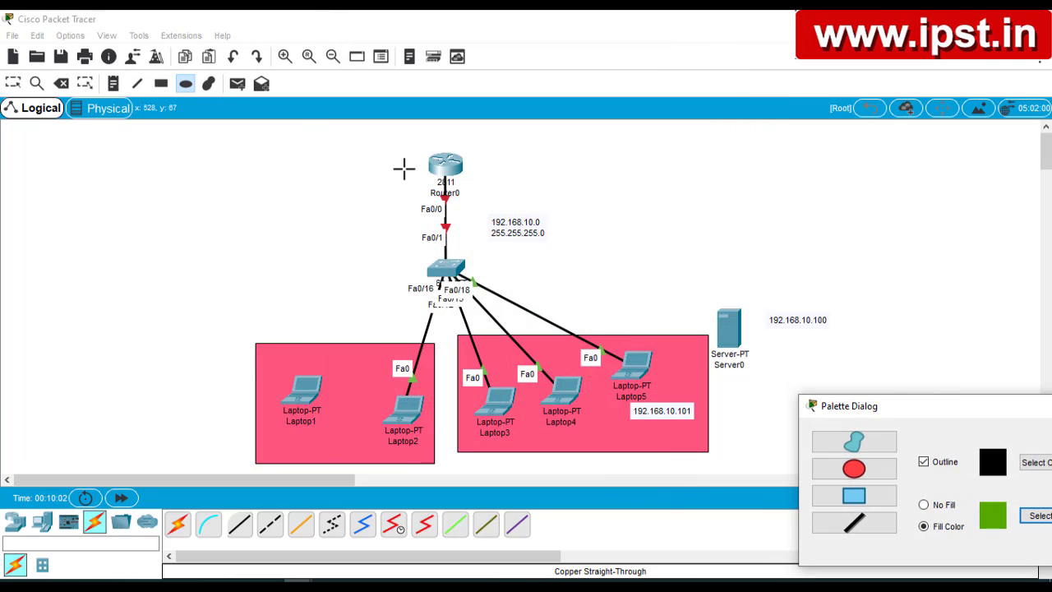
drag(378, 149, 563, 315)
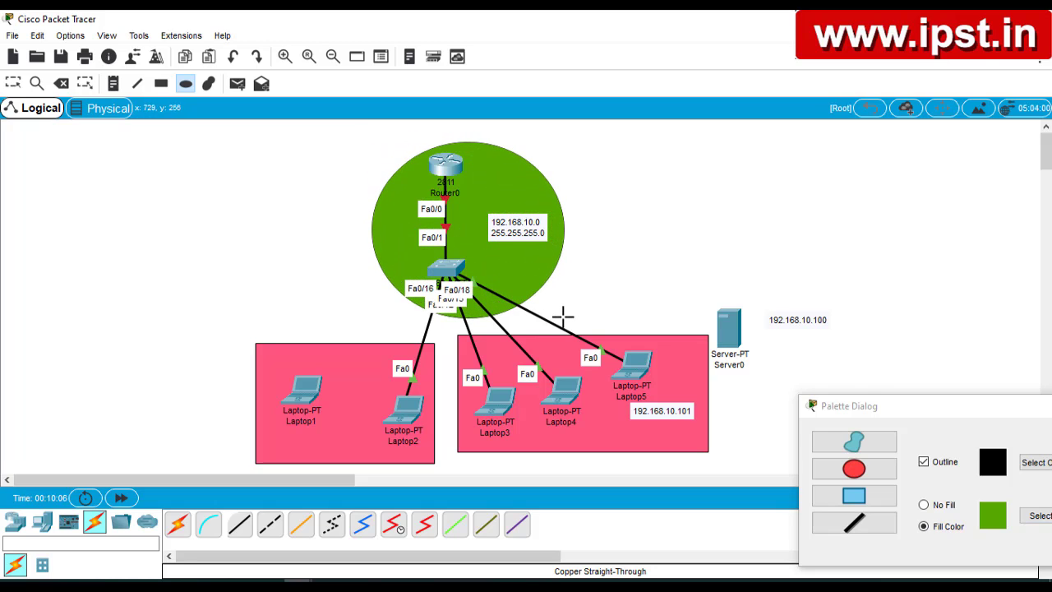
drag(867, 403, 696, 370)
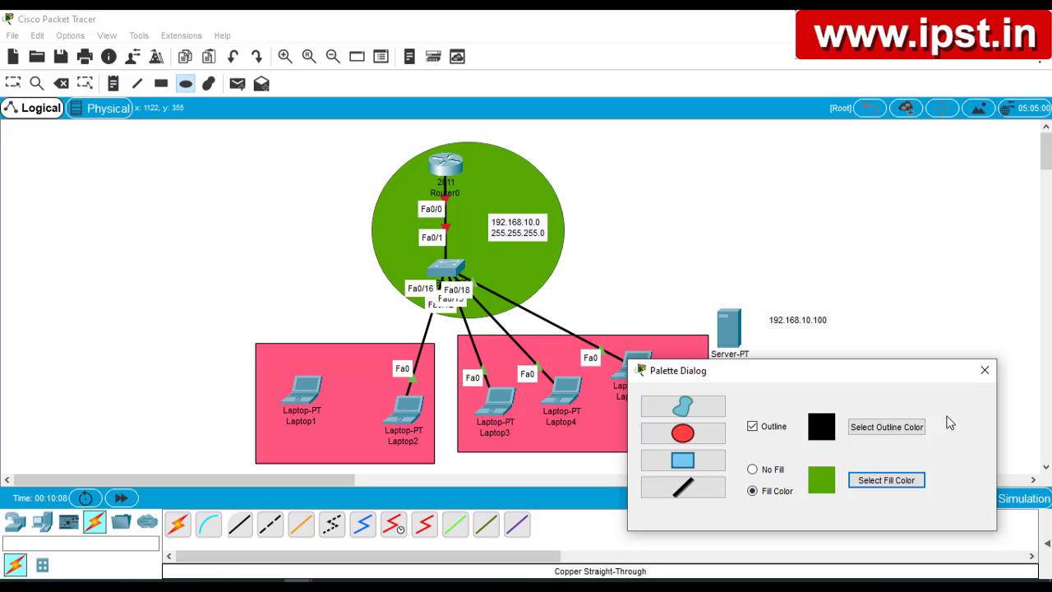
click(985, 372)
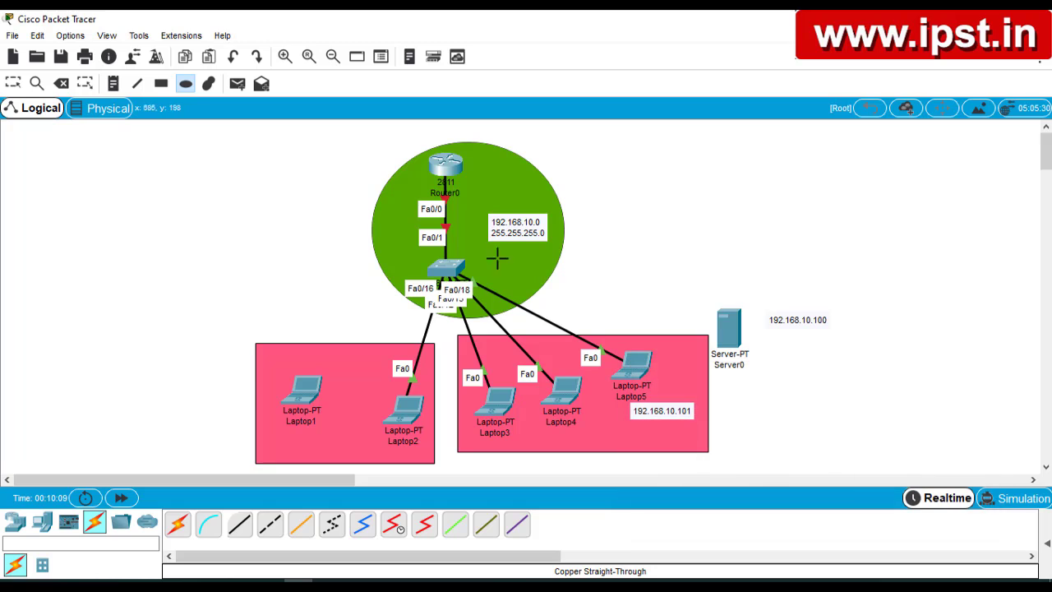
Return to selection mode and shift the green ellipse slightly left so it sits centred behind Router0 and the switch.
click(18, 88)
click(403, 273)
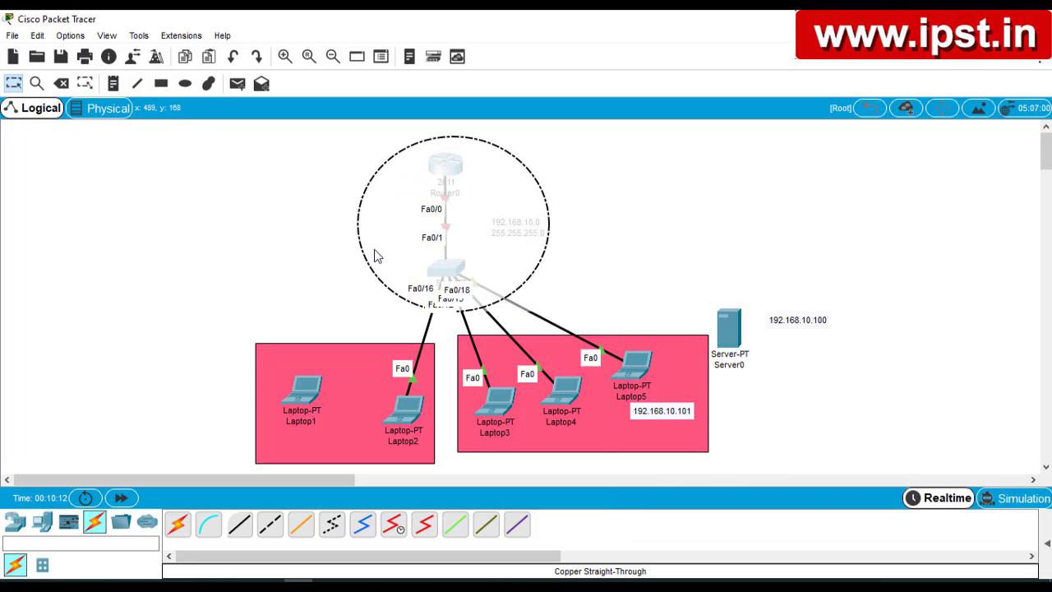
drag(375, 256, 374, 260)
click(596, 277)
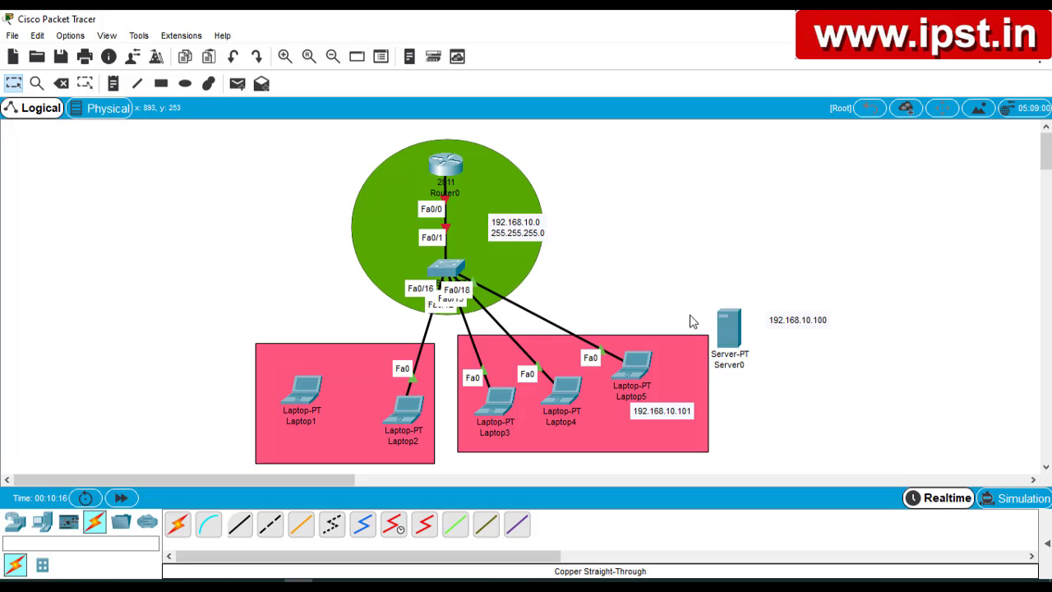
Nudge Laptop1 down and to the right, and connect its Fa0 port to switch port Fa0/17 with a copper straight-through cable.
drag(310, 390, 327, 406)
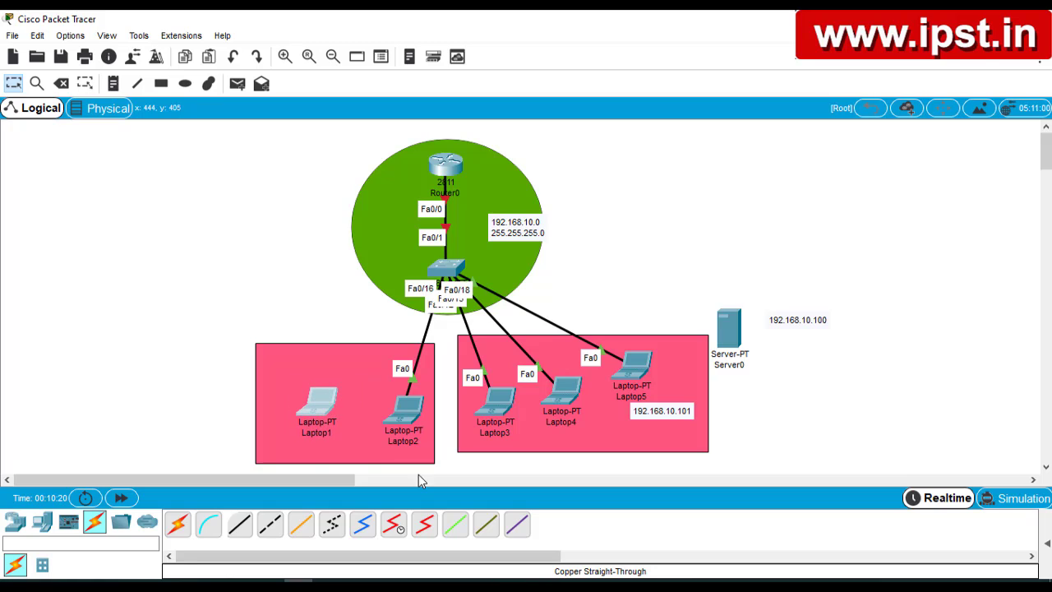
click(239, 527)
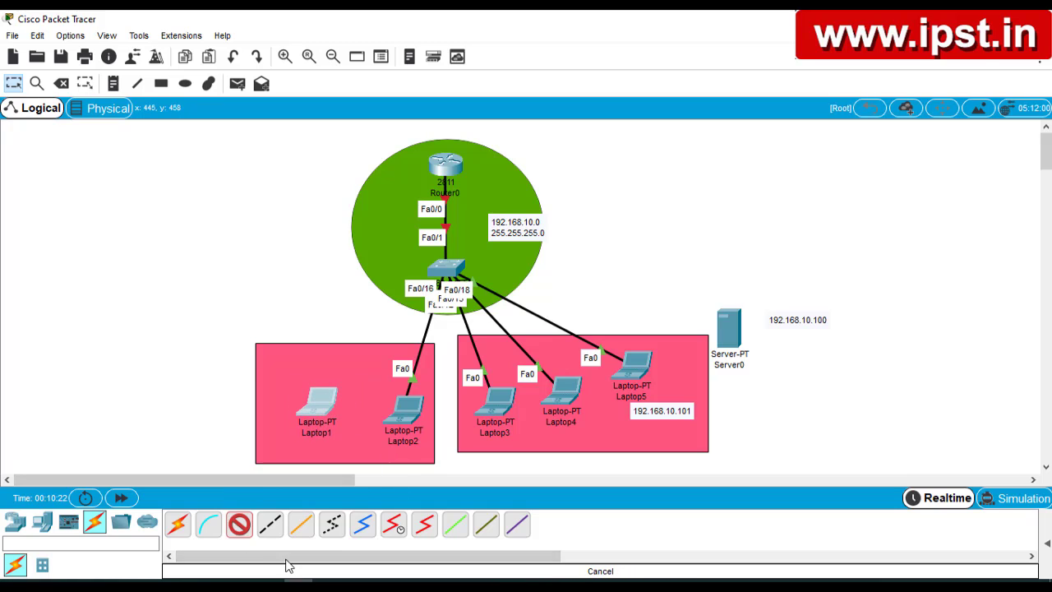
click(323, 403)
click(361, 458)
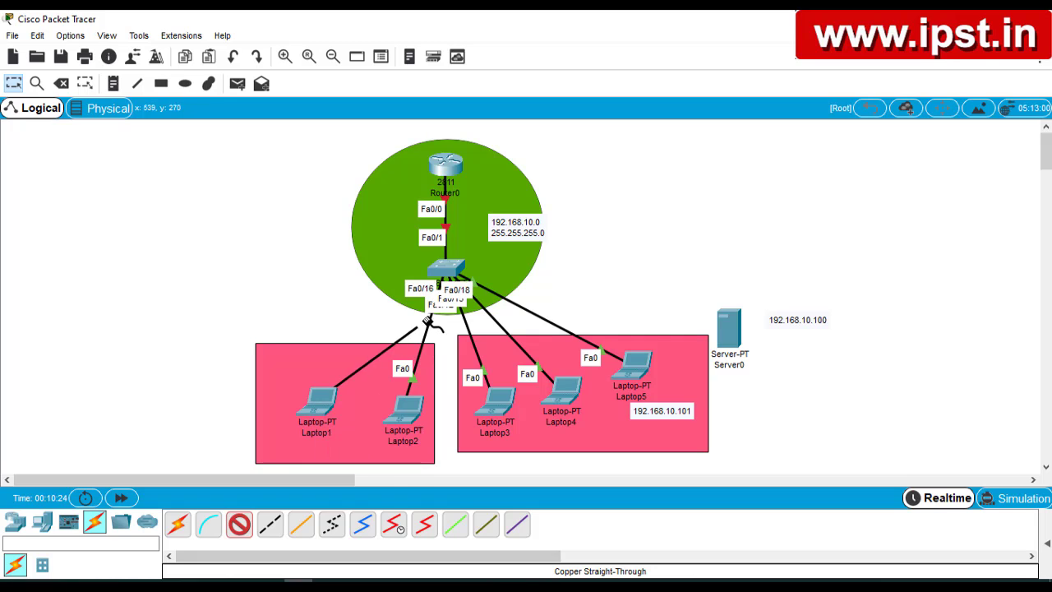
click(448, 271)
click(504, 242)
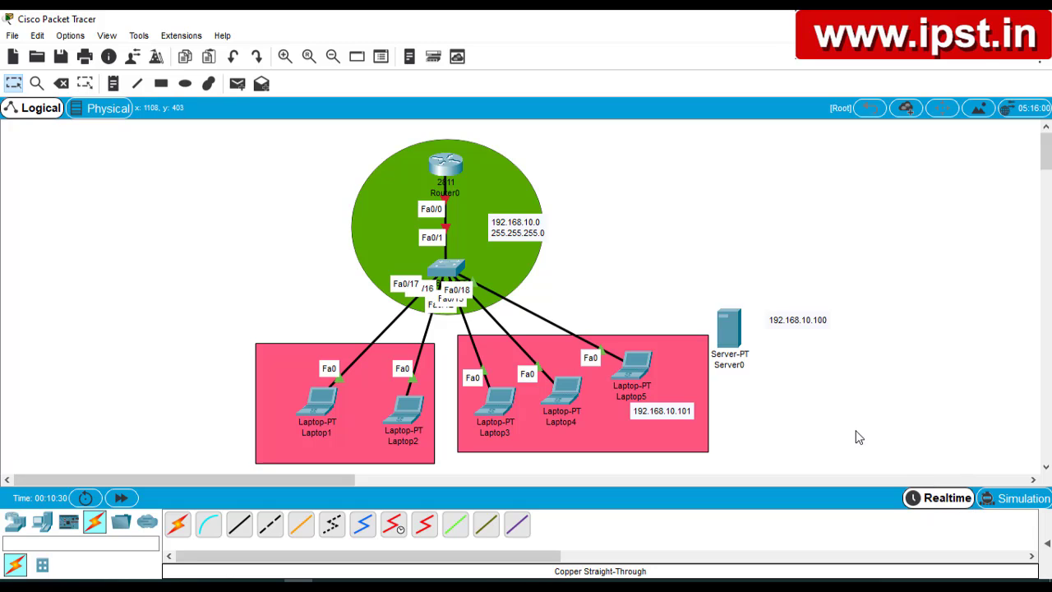
Move Server0 slightly up and to the right, next to its 192.168.10.100 note.
drag(737, 339, 753, 321)
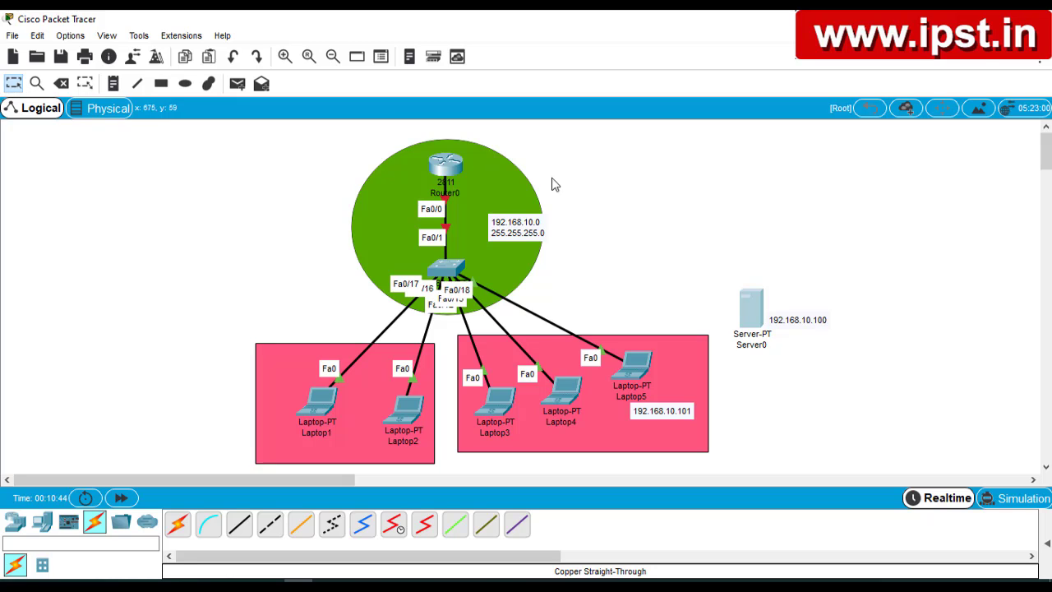
click(12, 86)
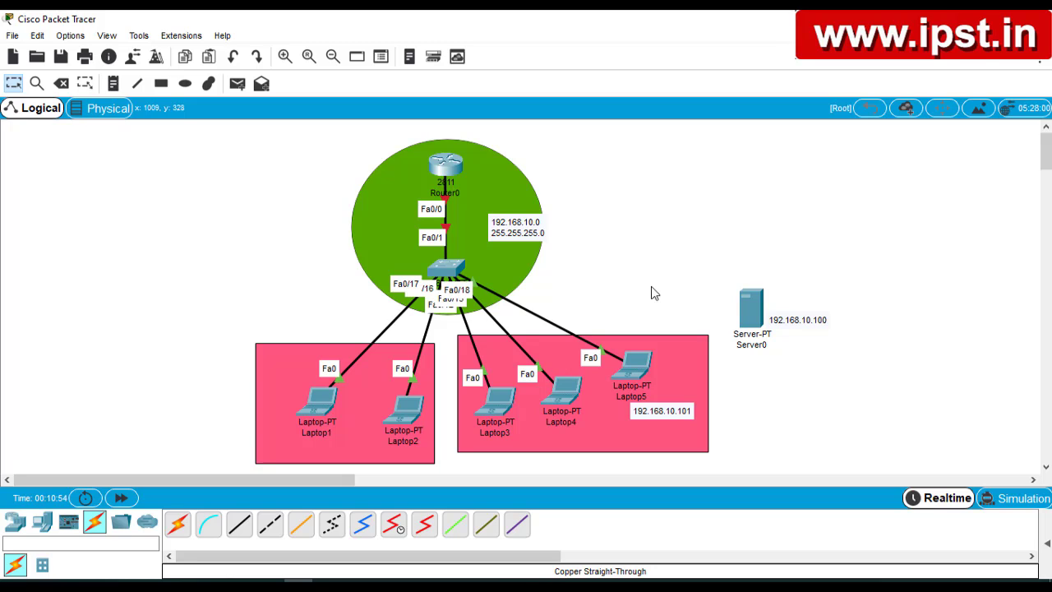
Select all devices, notes and shapes in the workspace, delete them together, and return to selection mode.
click(60, 88)
key(Escape)
drag(119, 135, 879, 430)
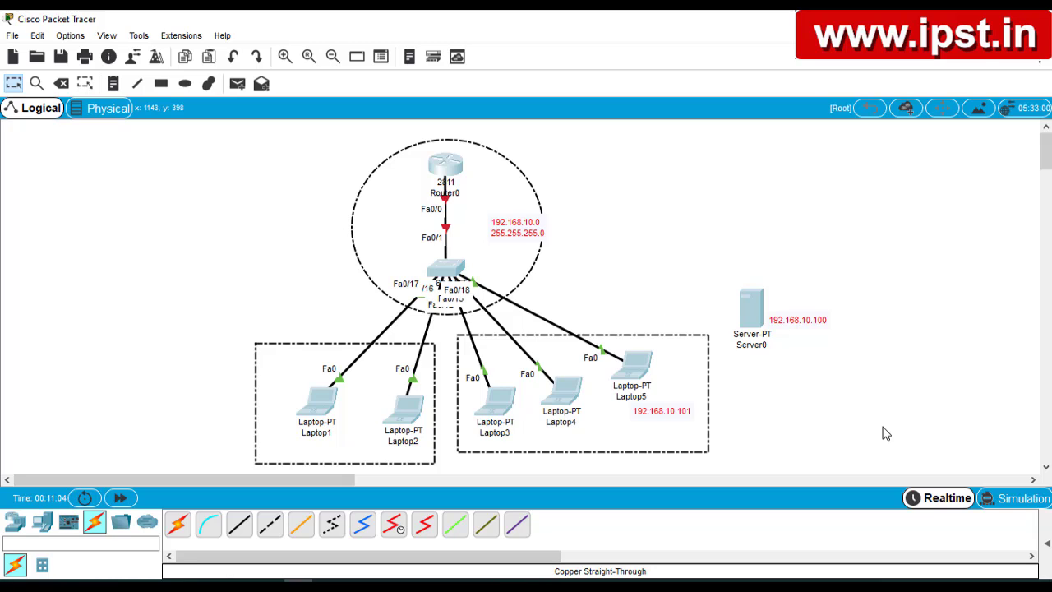
key(Delete)
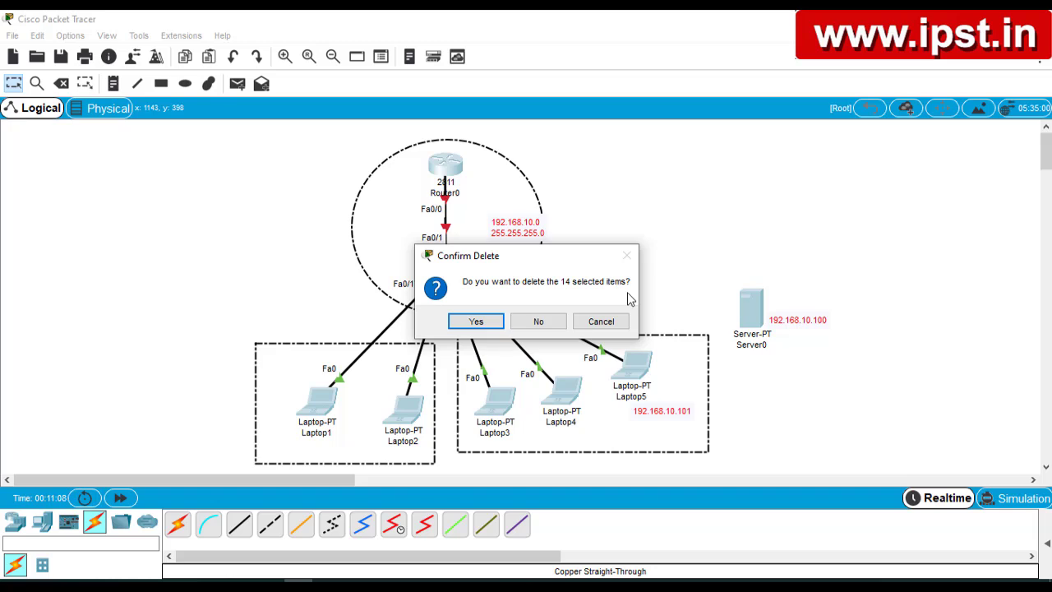
click(476, 321)
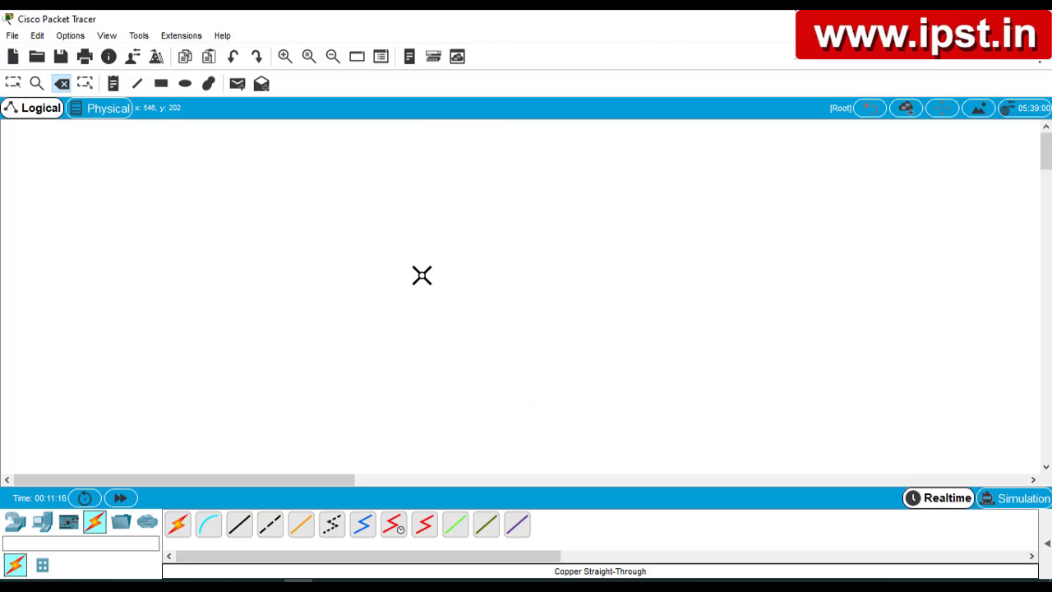
click(13, 86)
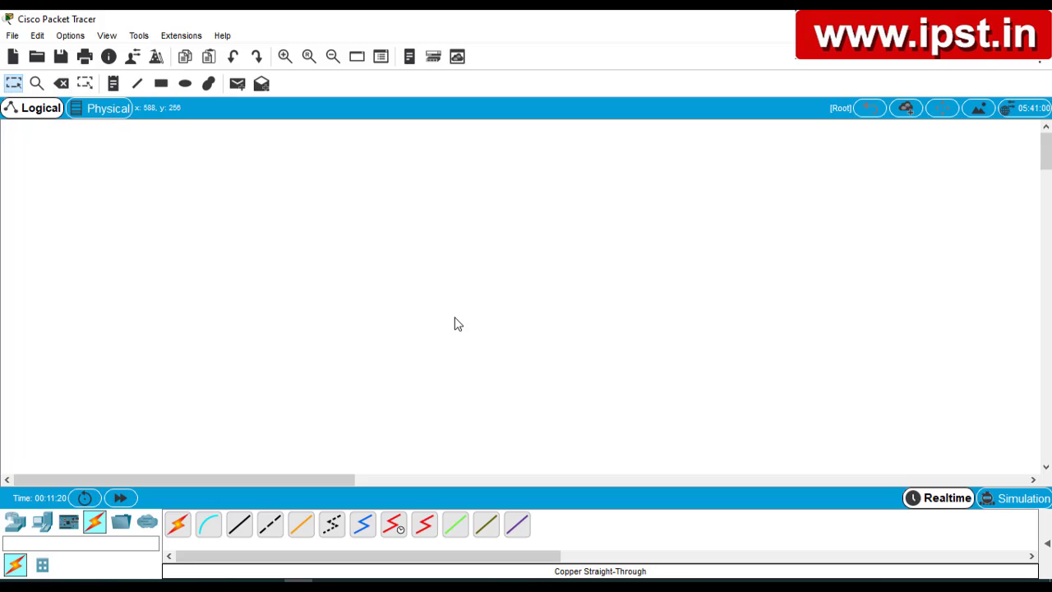